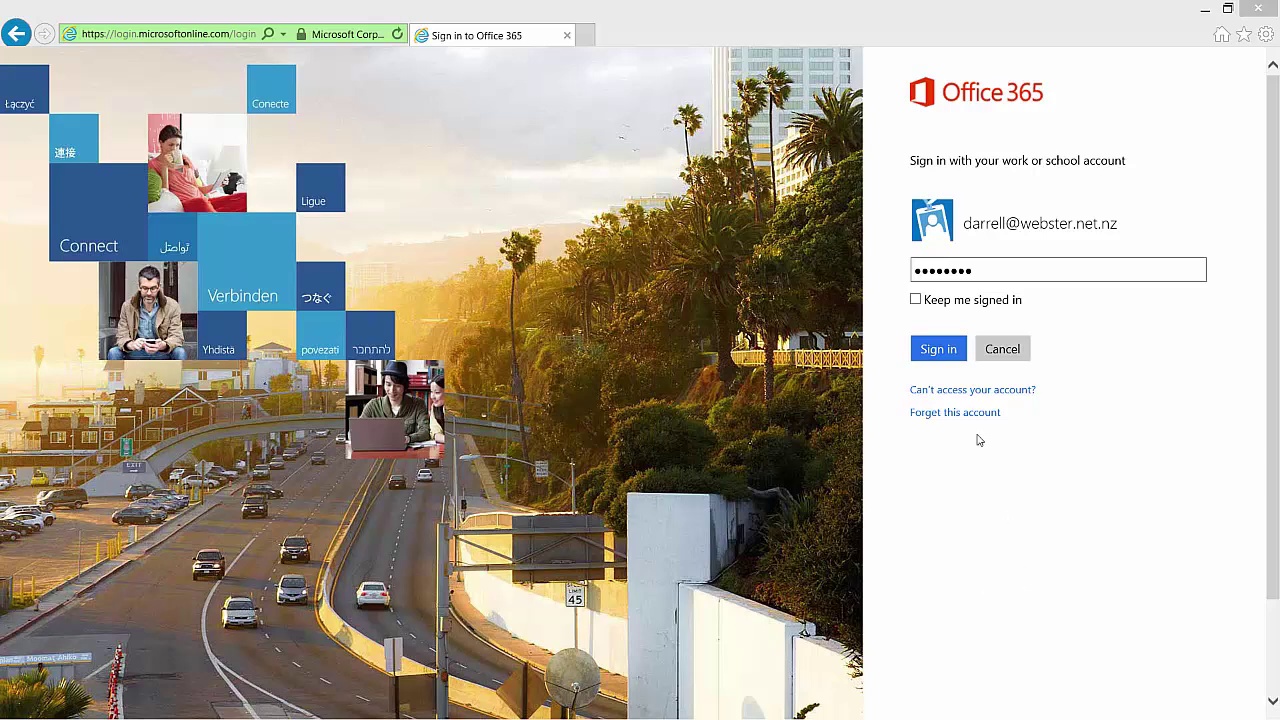
Sign in to the Office 365 portal with the work account and confirm the sign-in
{"action": "left_click", "coordinate": [939, 352]}
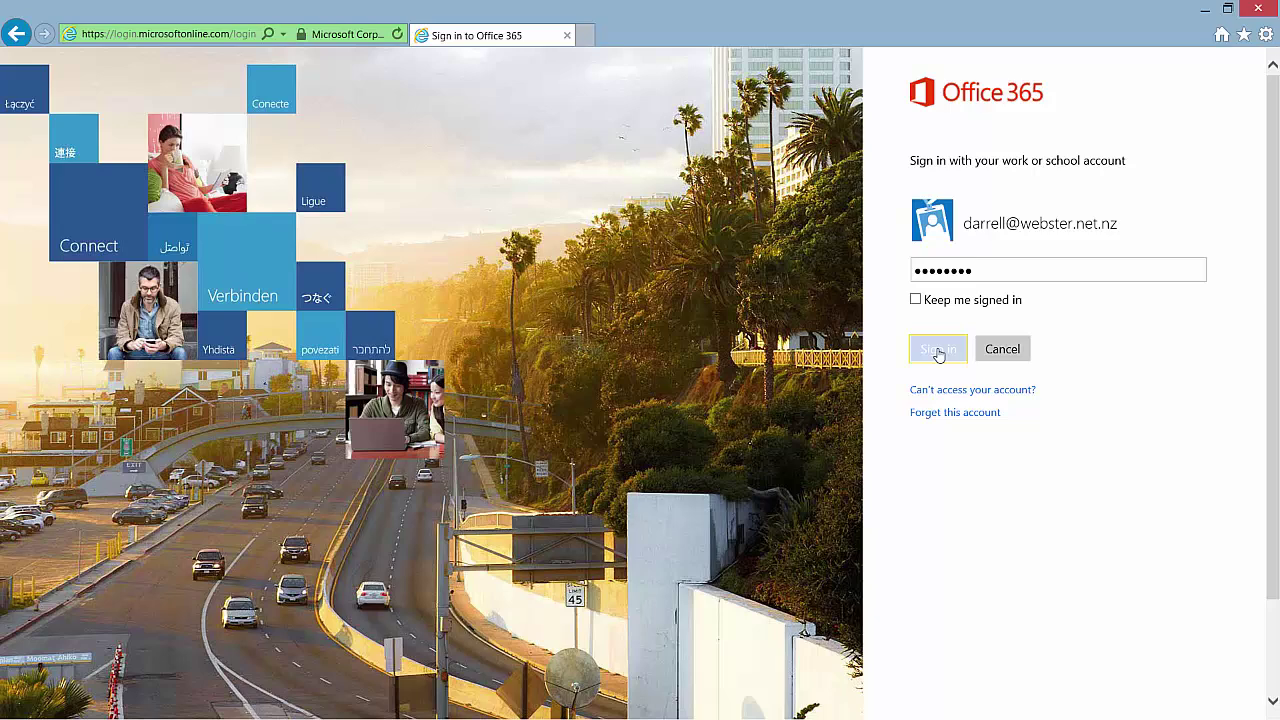
{"action": "left_click", "coordinate": [939, 352]}
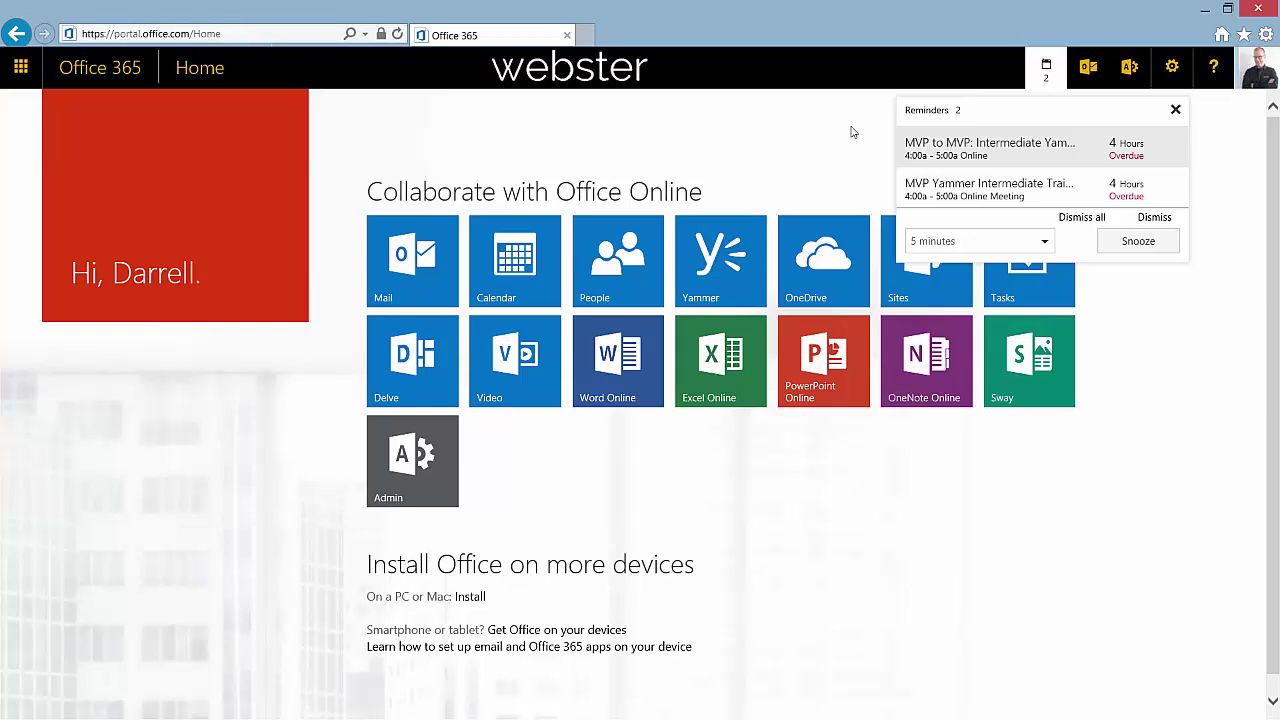
Dismiss the two overdue meeting reminders and launch Yammer from the app list in a new tab
{"action": "left_click", "coordinate": [1175, 109]}
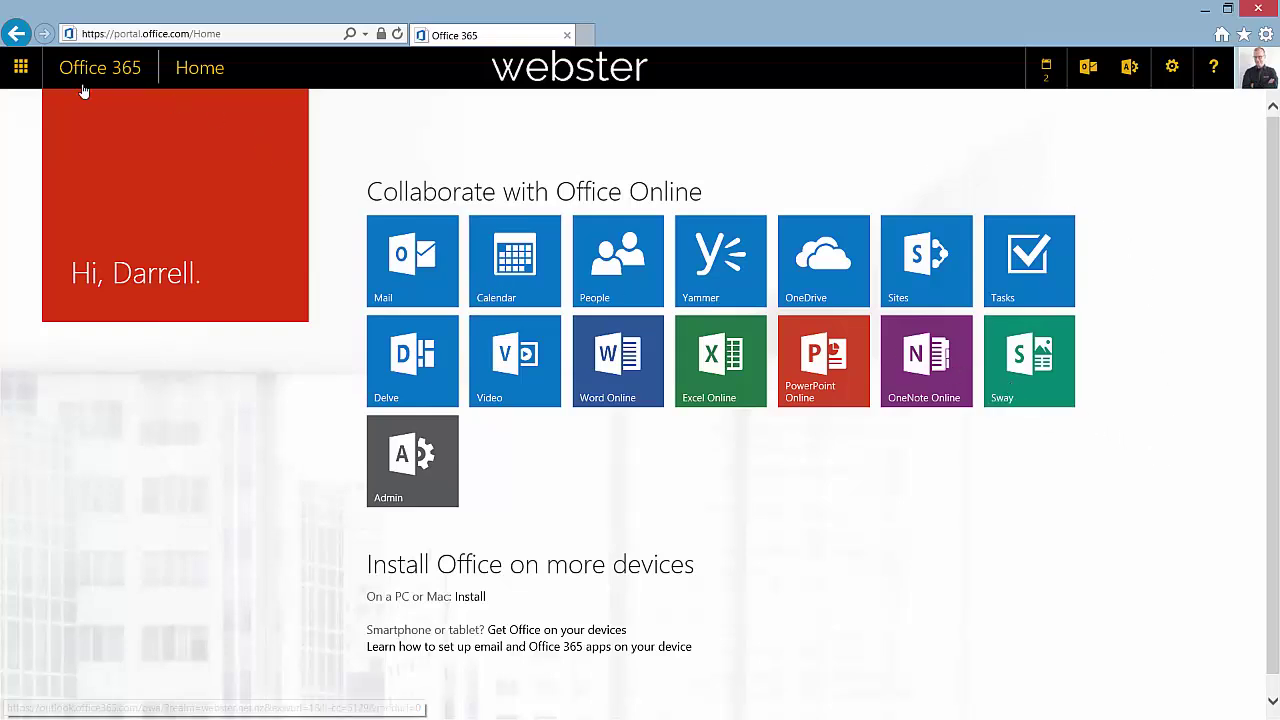
{"action": "left_click", "coordinate": [21, 68]}
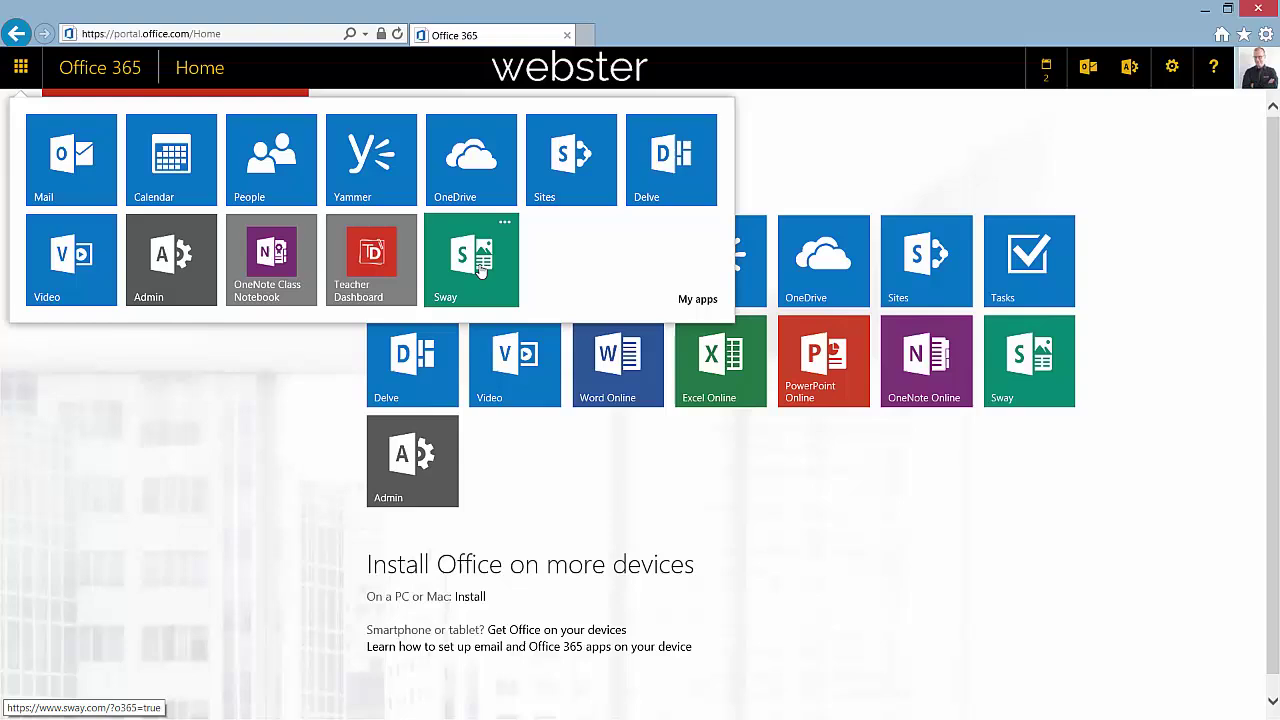
{"action": "left_click", "coordinate": [870, 163]}
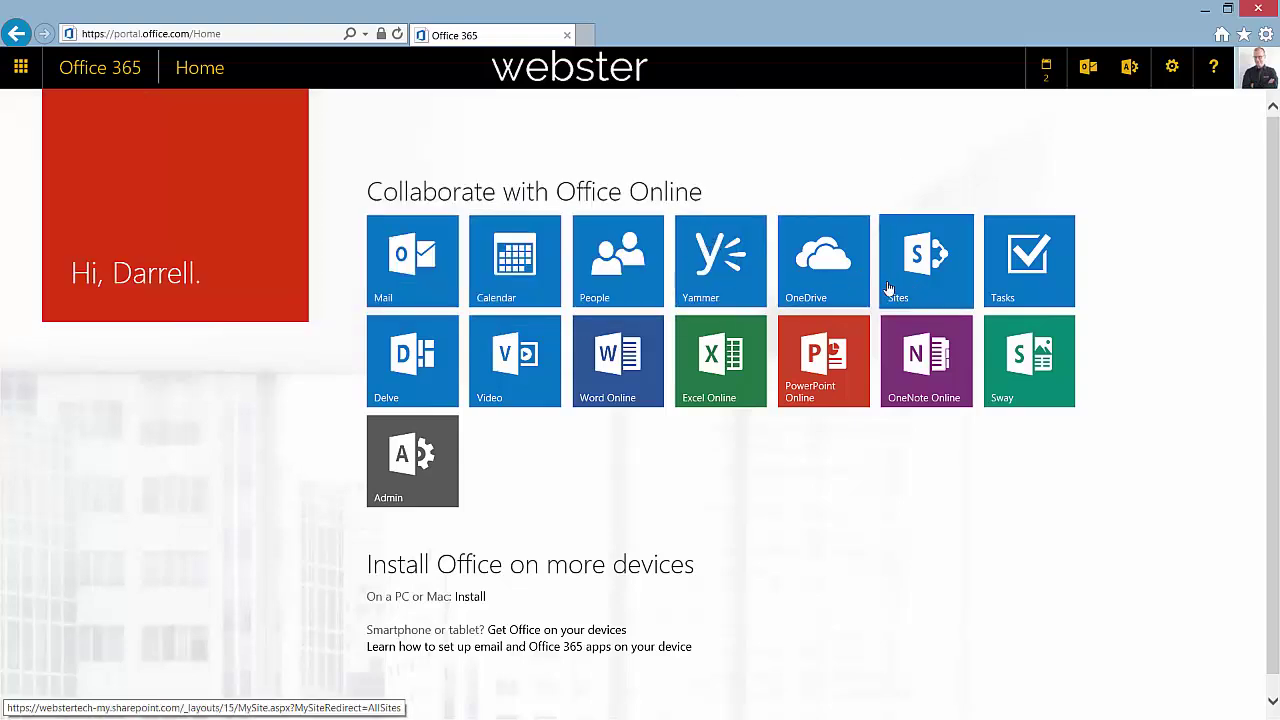
{"action": "left_click", "coordinate": [726, 256]}
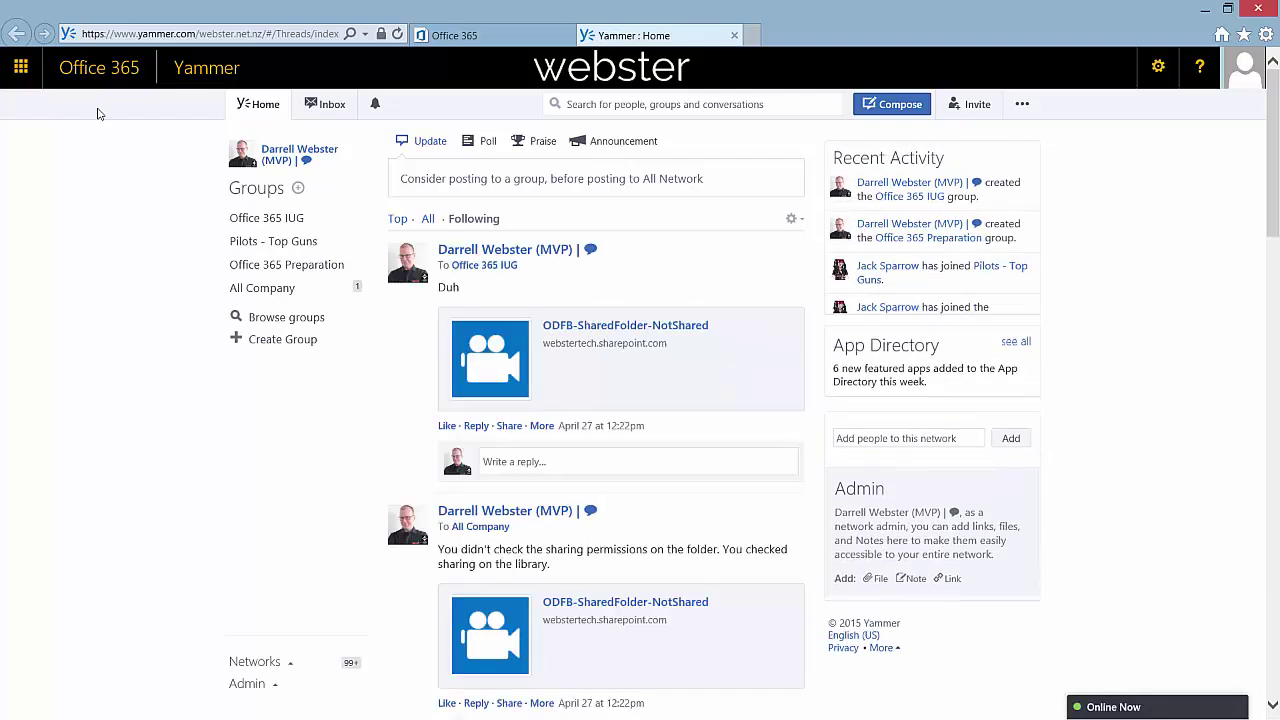
Close Yammer's subscription renewal alert and return to the Office 365 home tab
{"action": "left_click", "coordinate": [21, 70]}
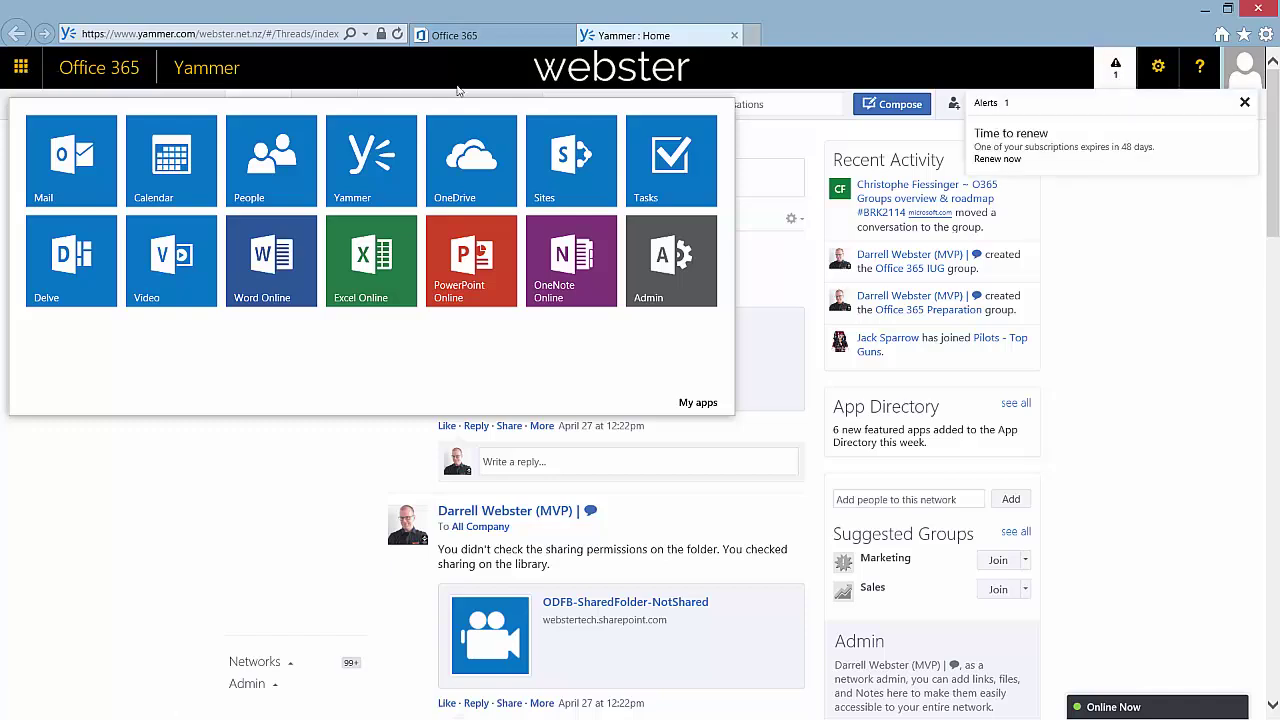
{"action": "left_click", "coordinate": [1246, 106]}
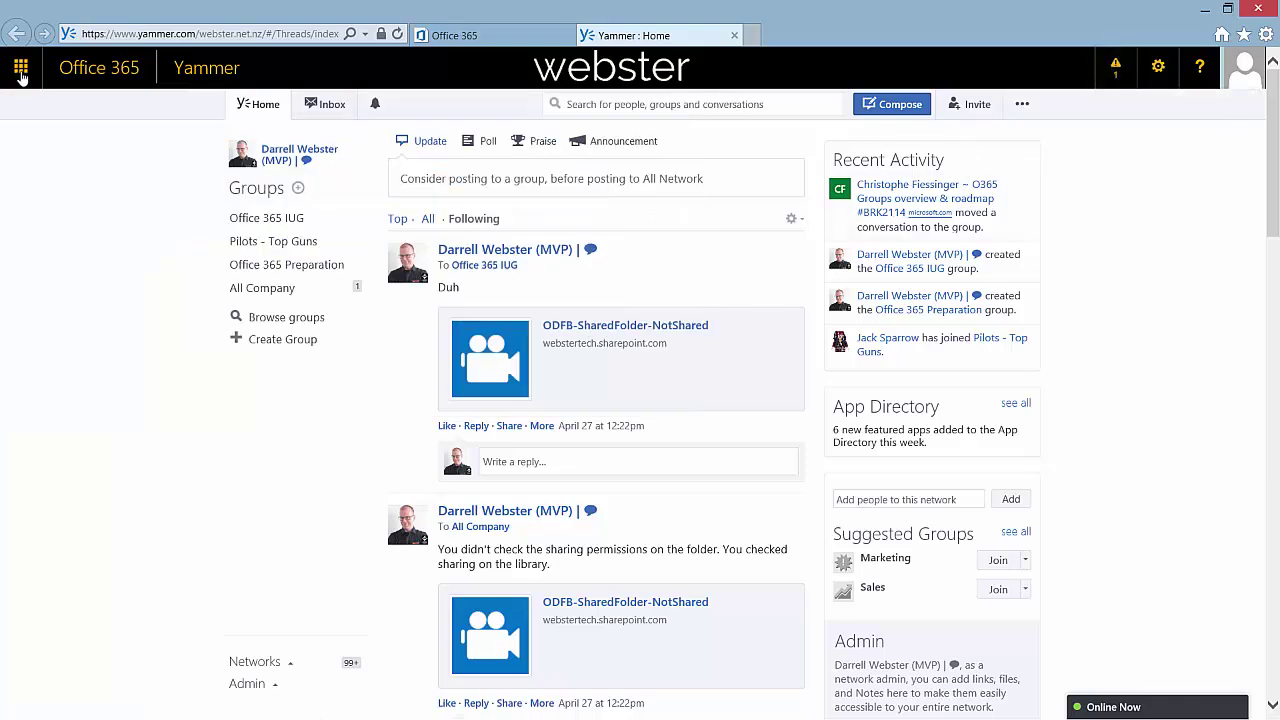
{"action": "left_click", "coordinate": [443, 38]}
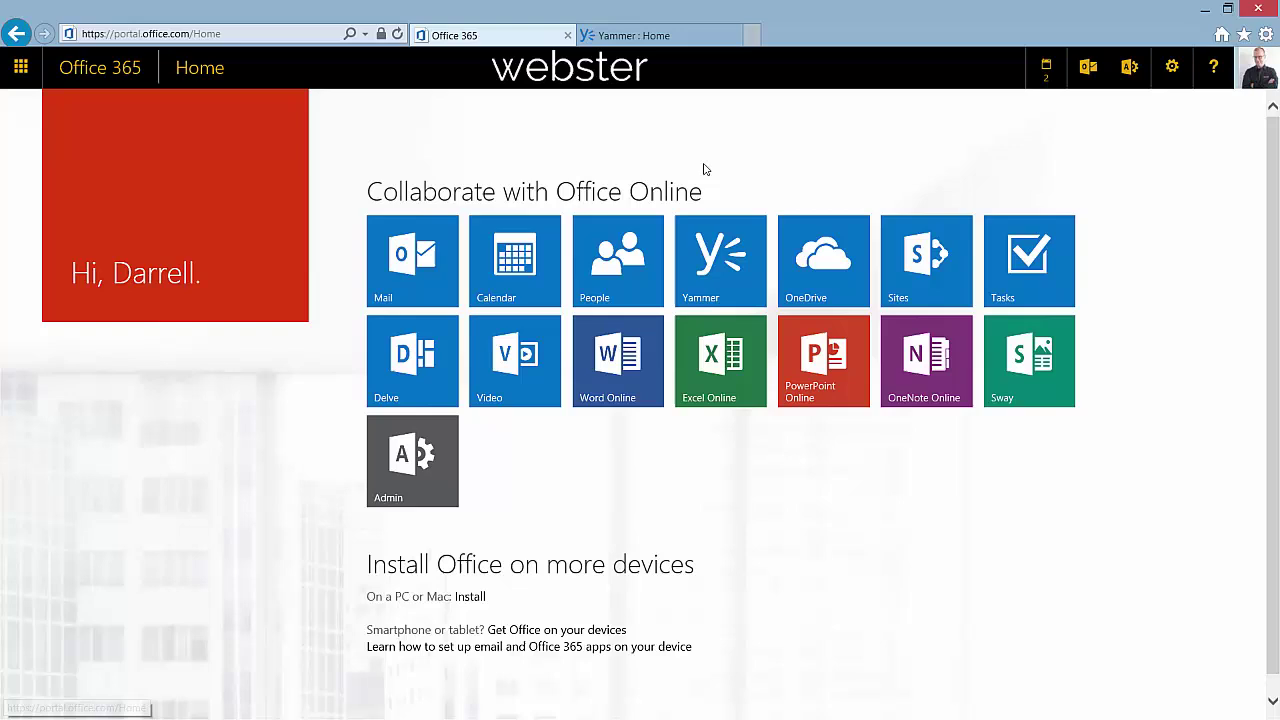
Open and view the SharePoint Sites page, then return to Office 365 home and open Mail
{"action": "left_click", "coordinate": [928, 290]}
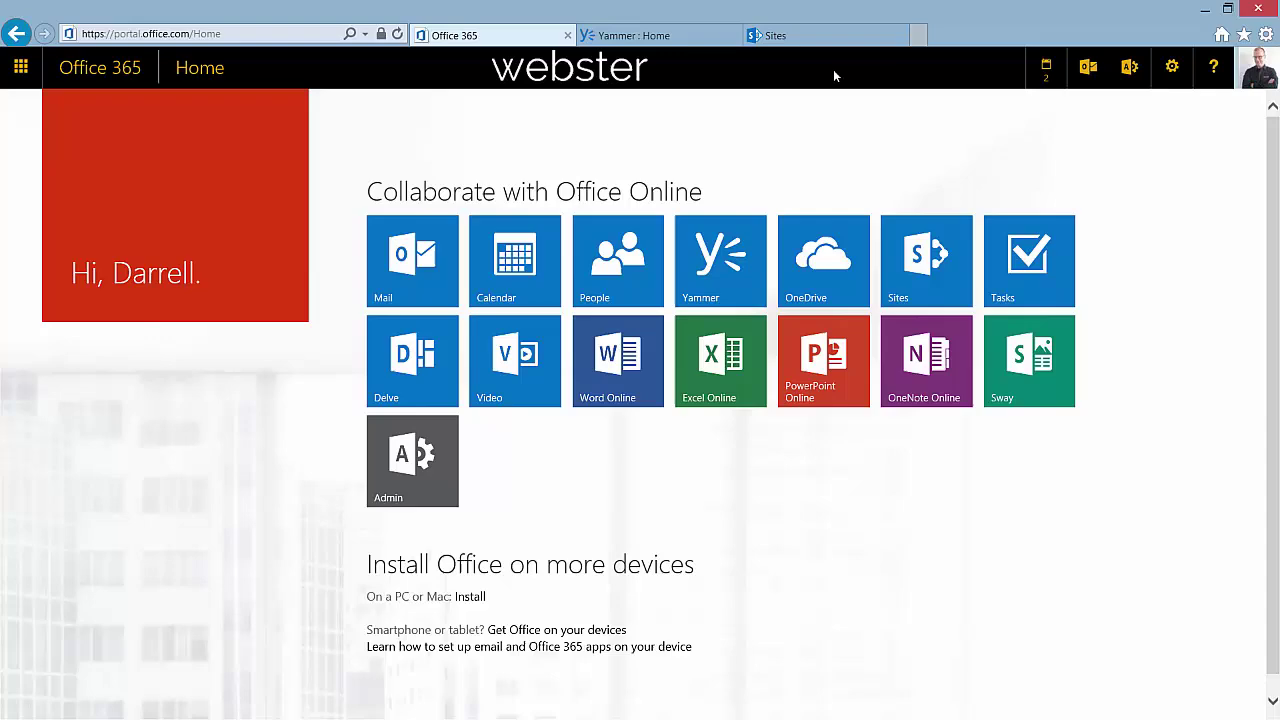
{"action": "left_click", "coordinate": [792, 35]}
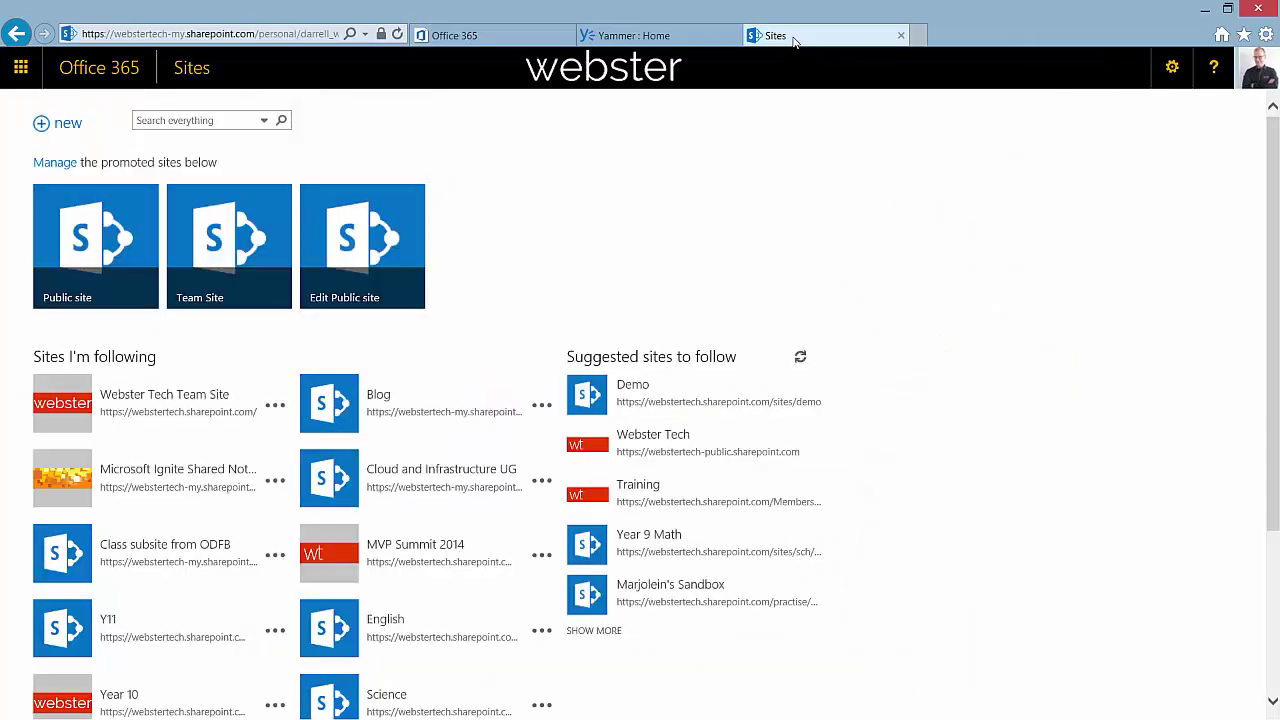
{"action": "left_click", "coordinate": [23, 68]}
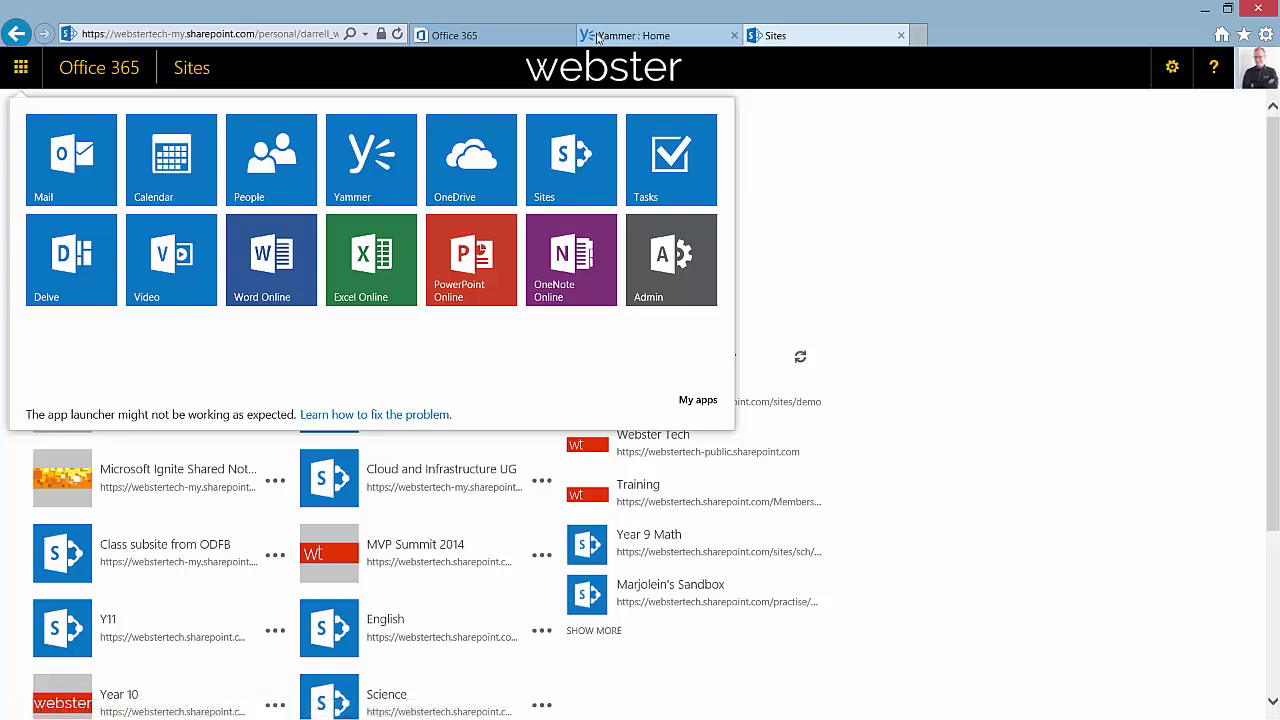
{"action": "left_click", "coordinate": [485, 36]}
{"action": "left_click", "coordinate": [423, 280]}
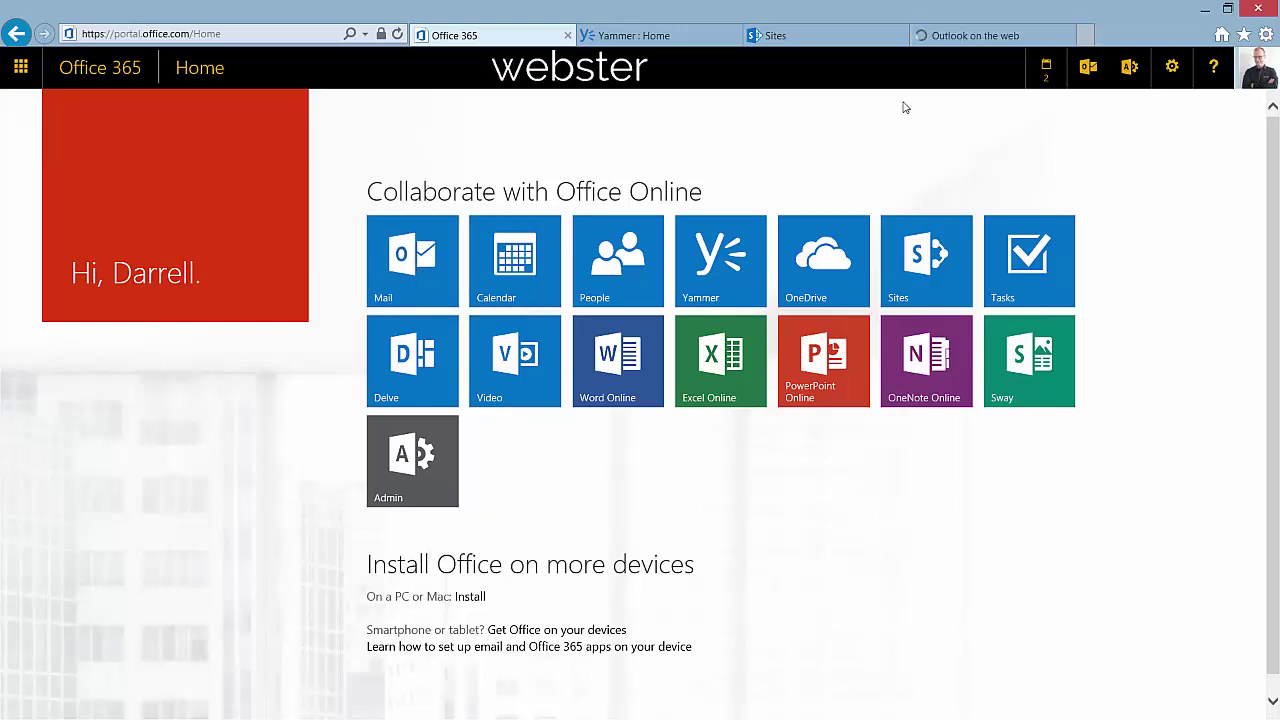
Reload the Outlook inbox so the app list shows Mail, Sites, Delve and Sway
{"action": "left_click", "coordinate": [977, 38]}
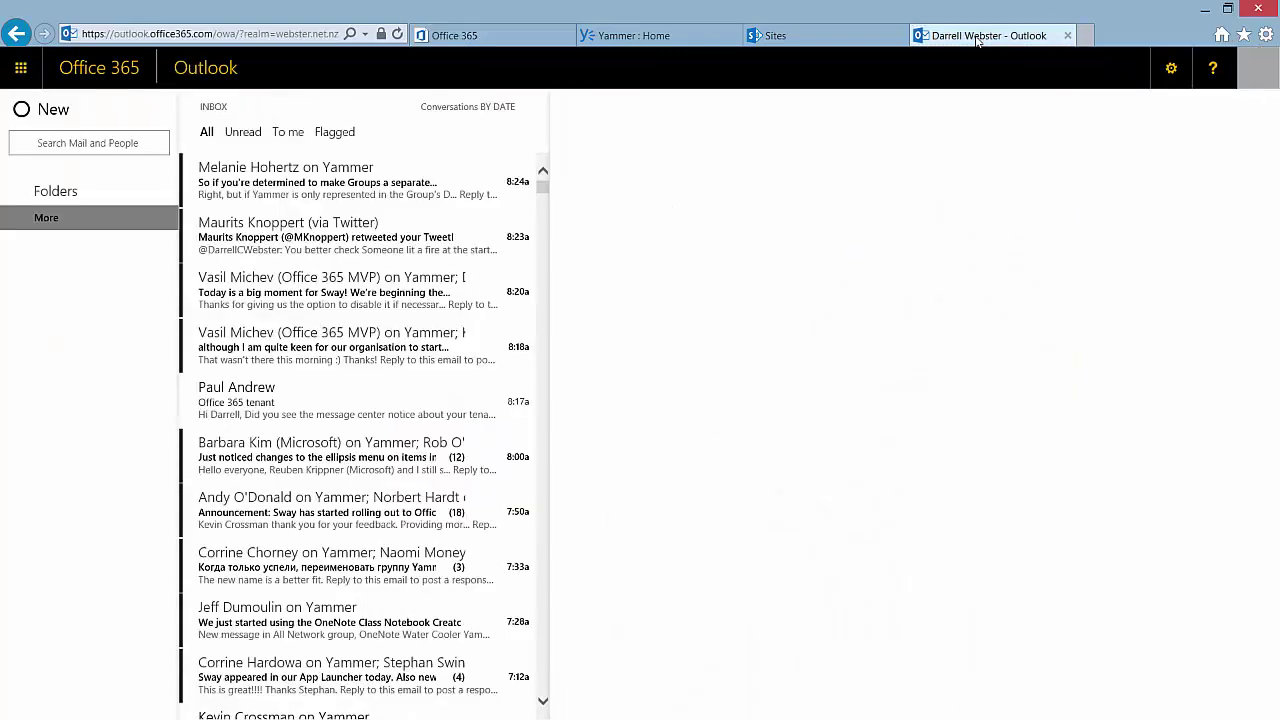
{"action": "left_click", "coordinate": [22, 68]}
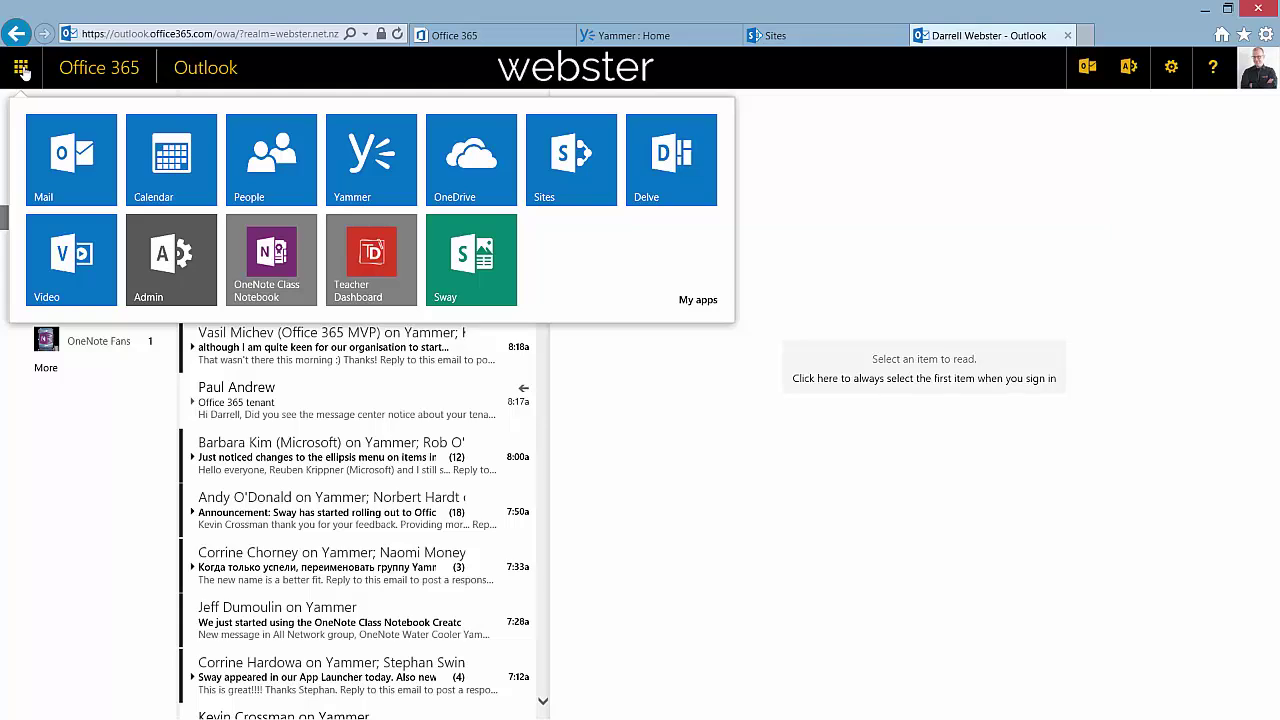
{"action": "left_click", "coordinate": [22, 70]}
{"action": "left_click", "coordinate": [22, 70]}
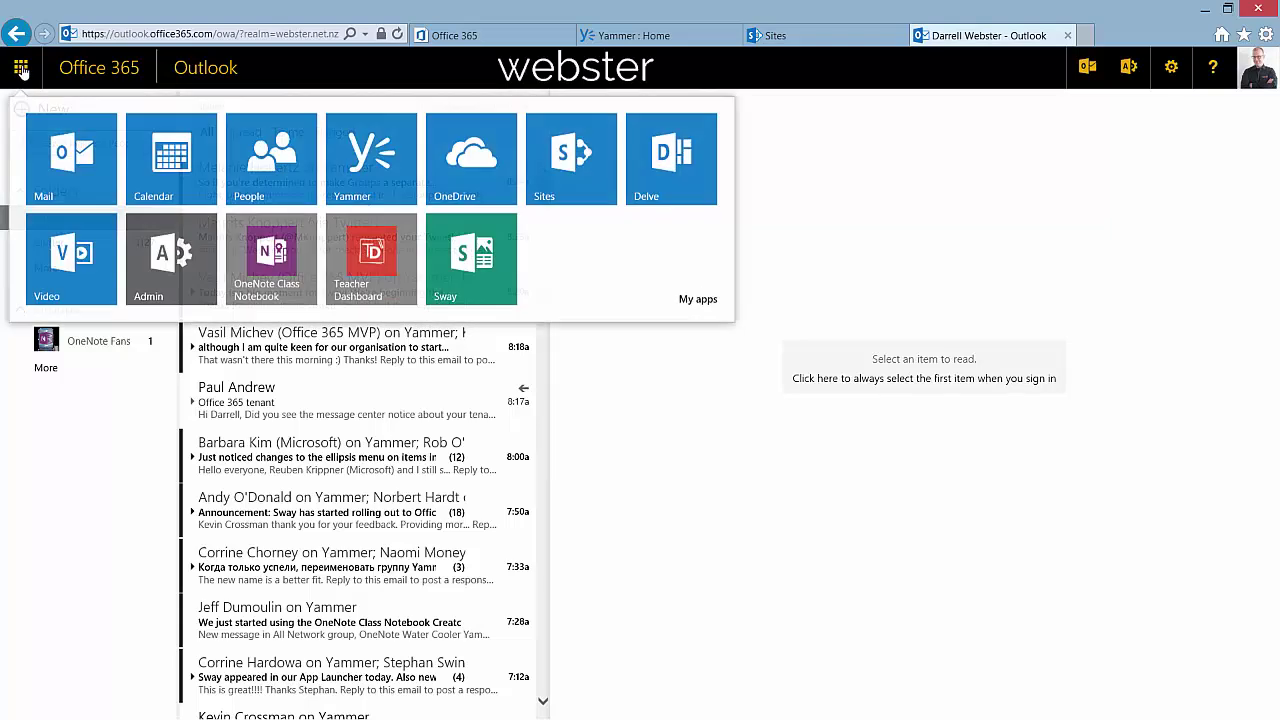
{"action": "left_click", "coordinate": [21, 70]}
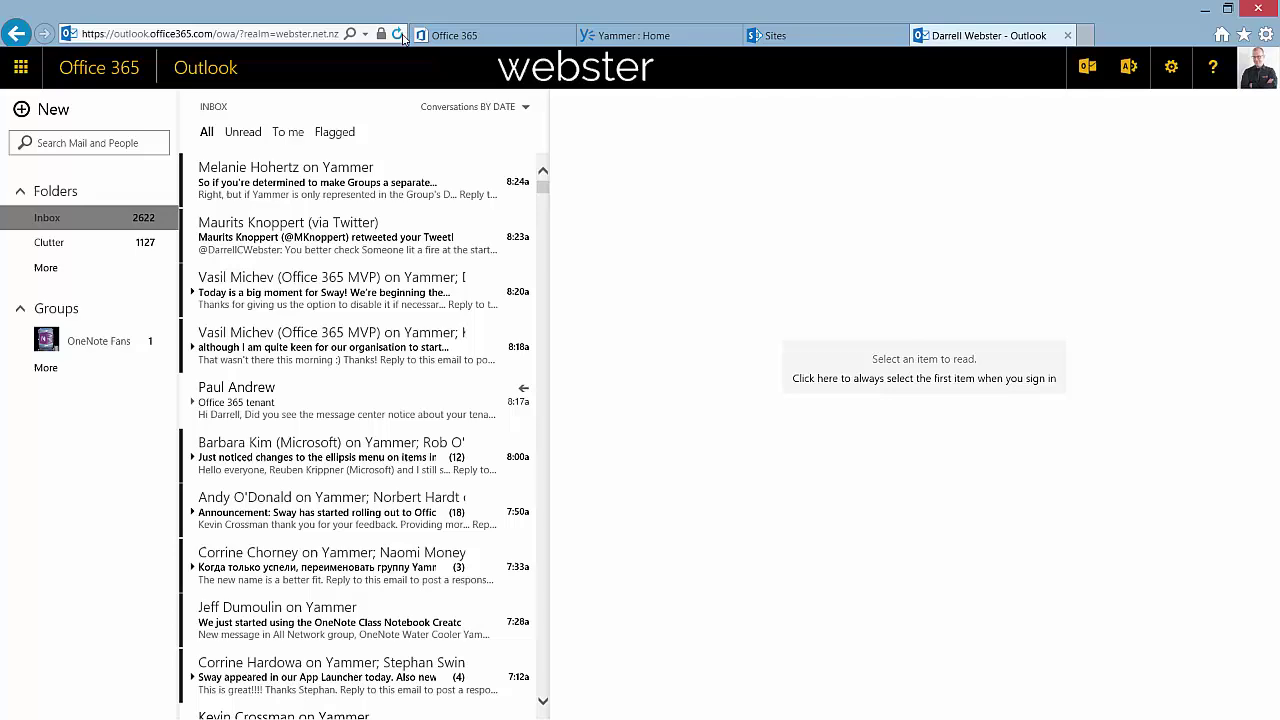
{"action": "left_click", "coordinate": [398, 35]}
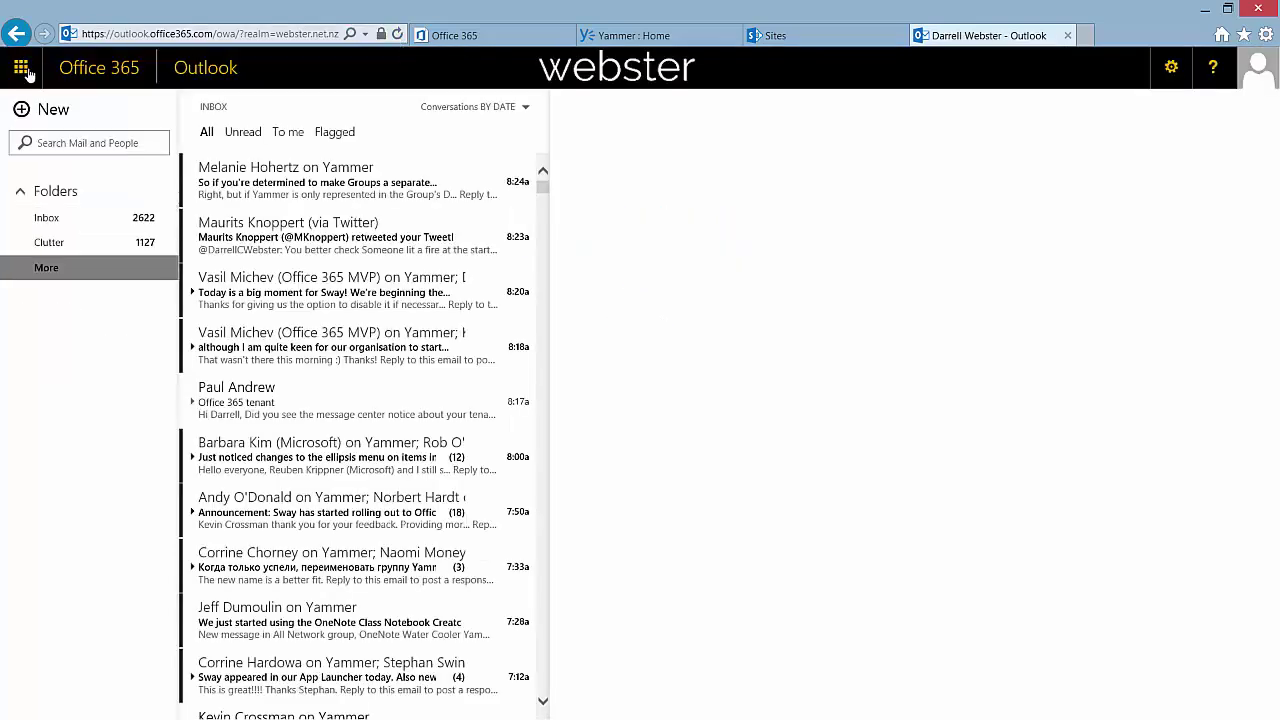
{"action": "left_click", "coordinate": [21, 68]}
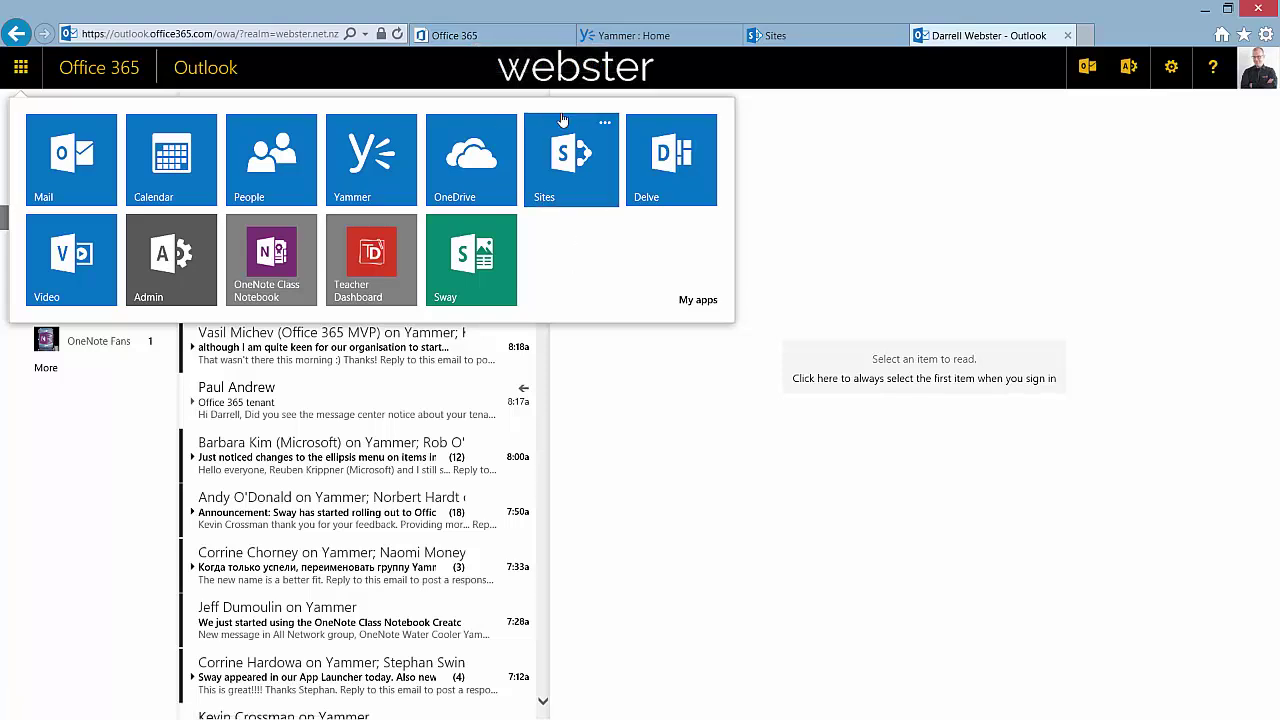
Launch Sway from the Office 365 app list and start signing in on its Preview page
{"action": "left_click", "coordinate": [488, 38]}
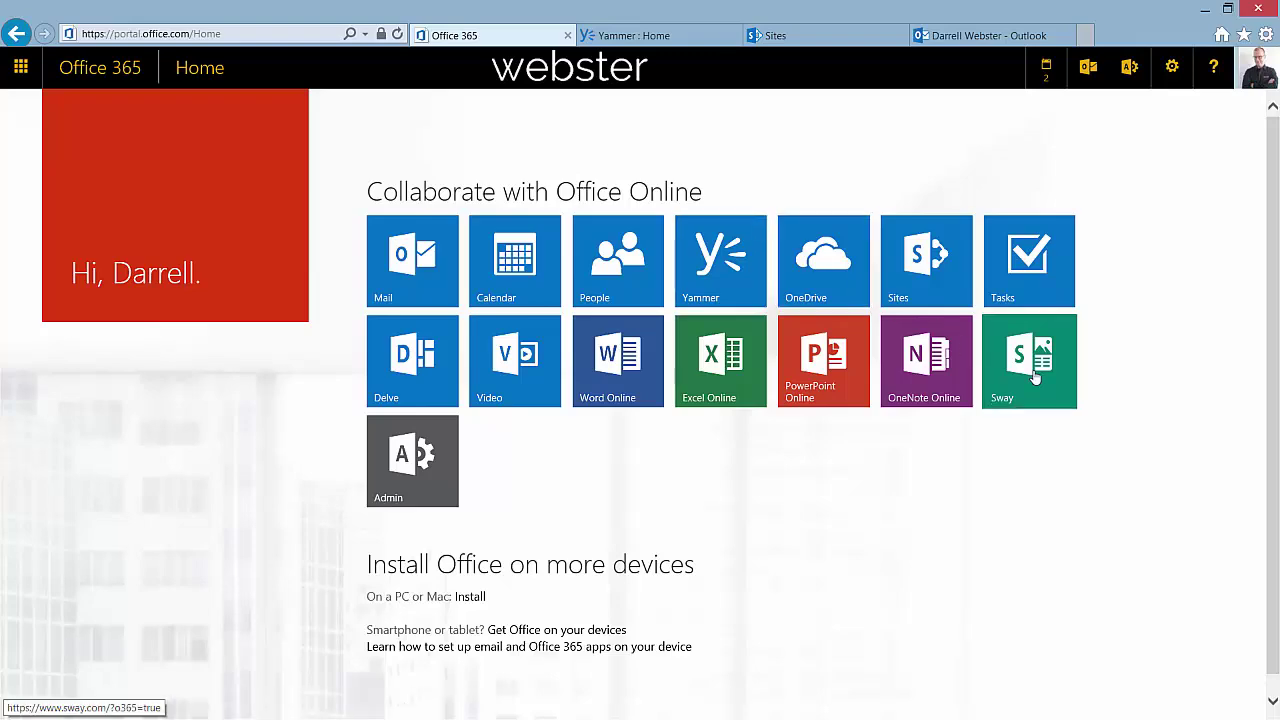
{"action": "left_click", "coordinate": [21, 67]}
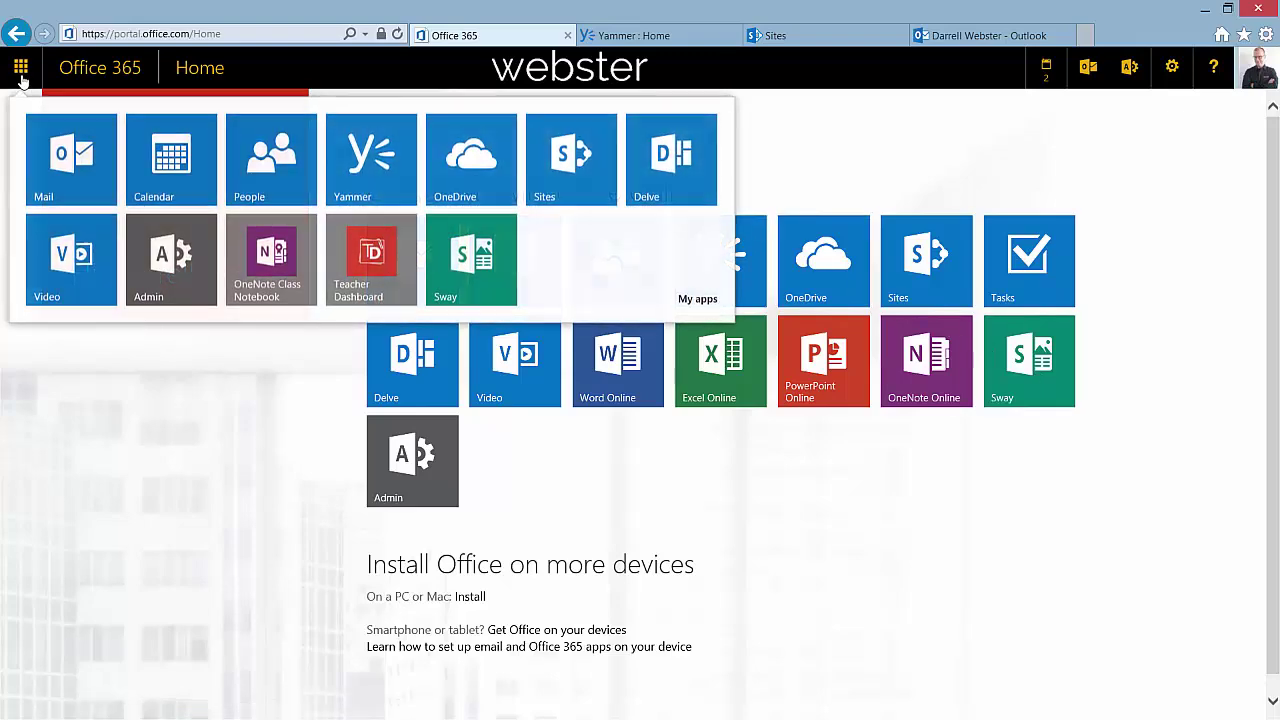
{"action": "left_click", "coordinate": [487, 263]}
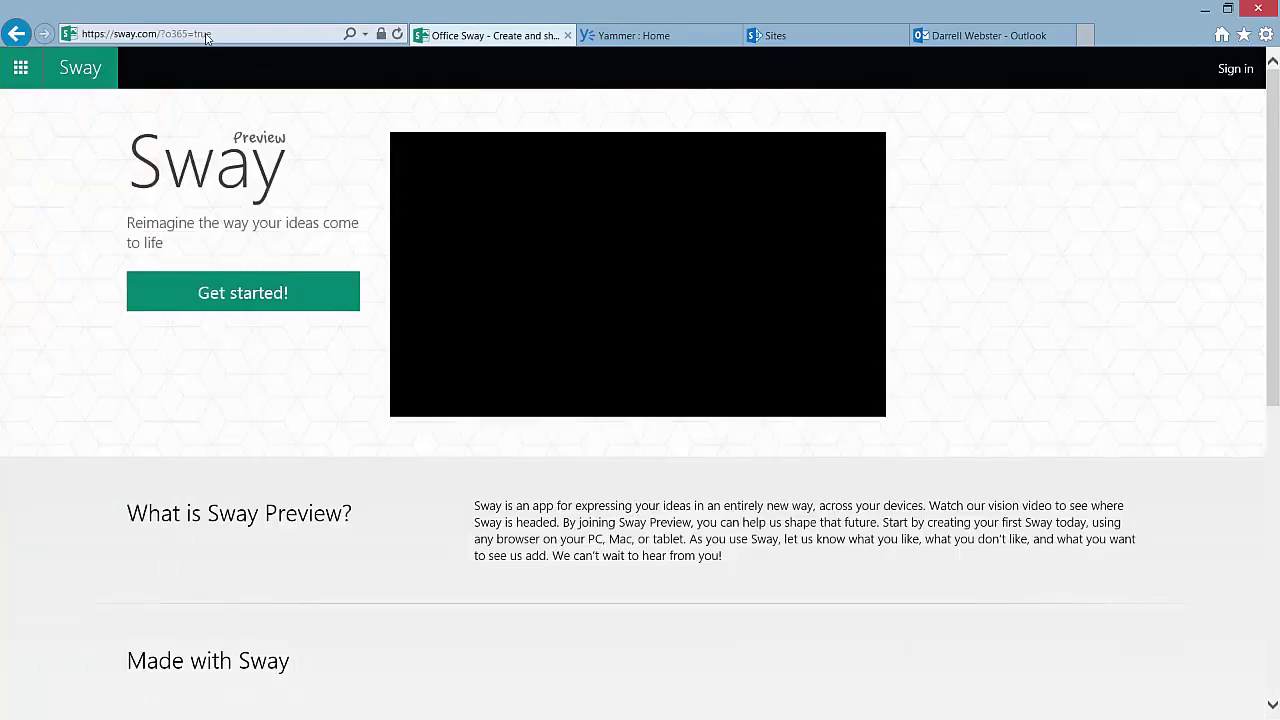
{"action": "left_click", "coordinate": [237, 35]}
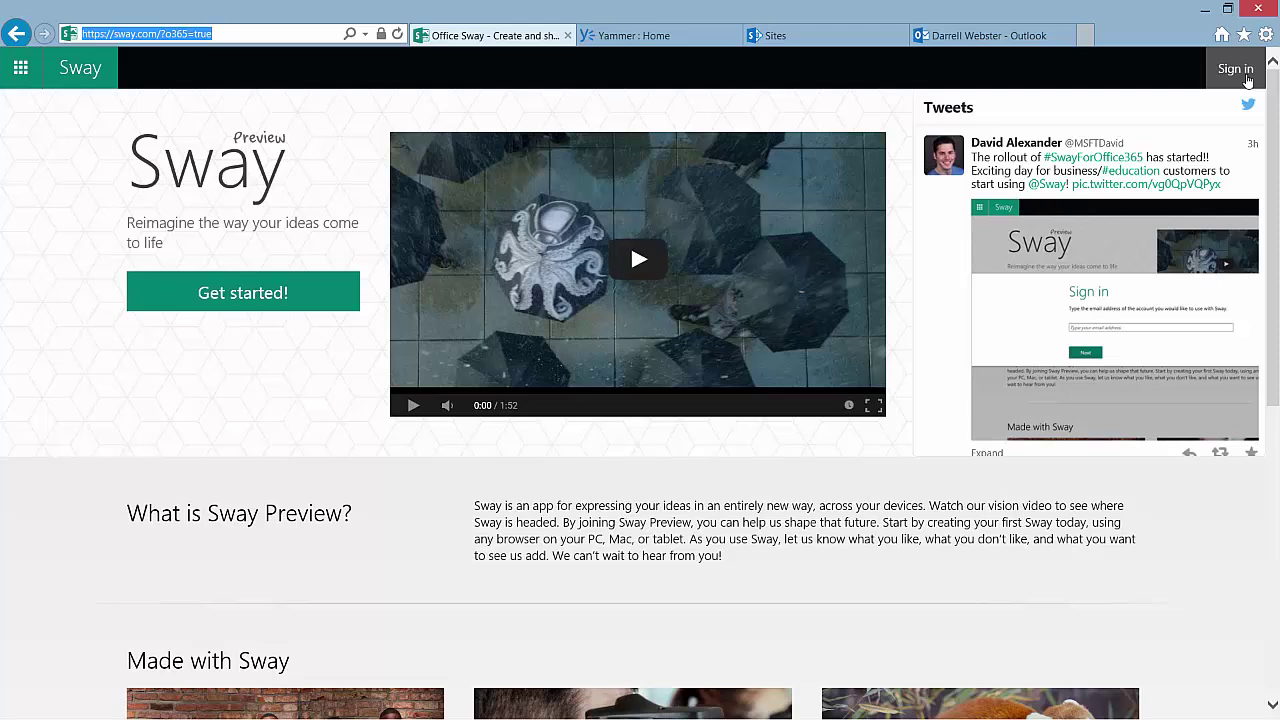
{"action": "left_click", "coordinate": [1246, 78]}
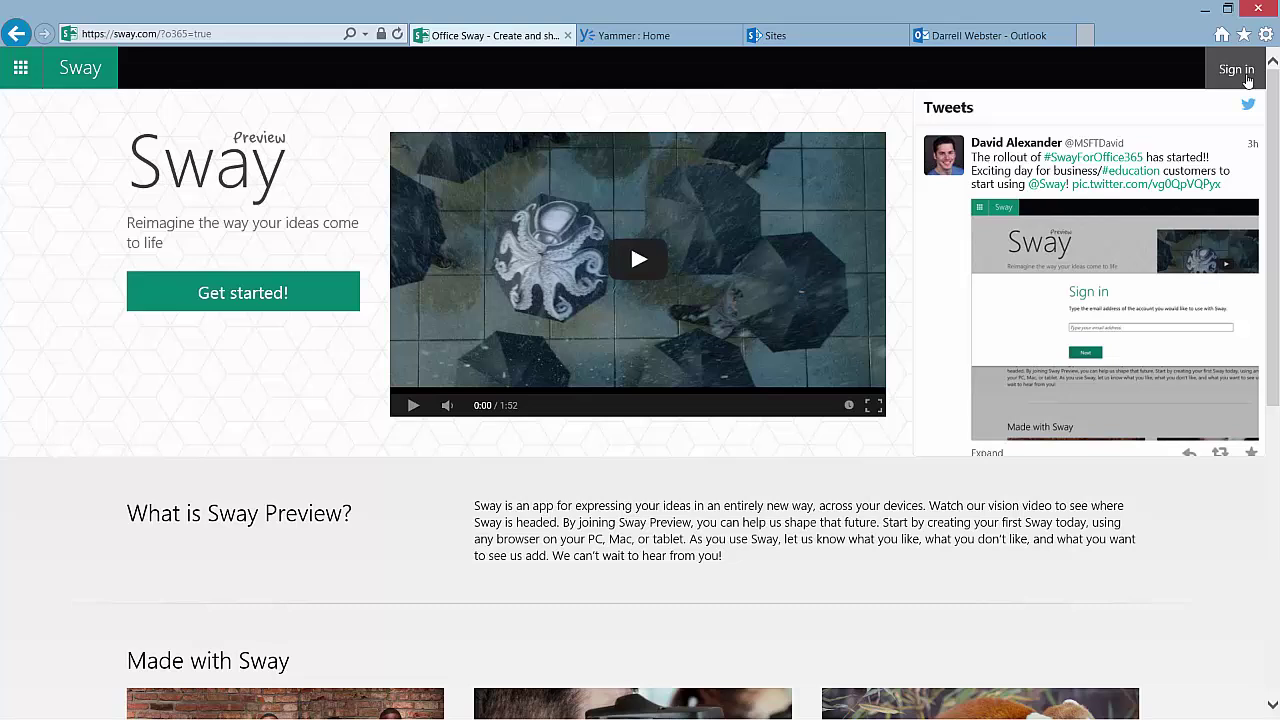
Enter the work e-mail address in the Sway sign-in form and submit it
{"action": "left_click", "coordinate": [1236, 69]}
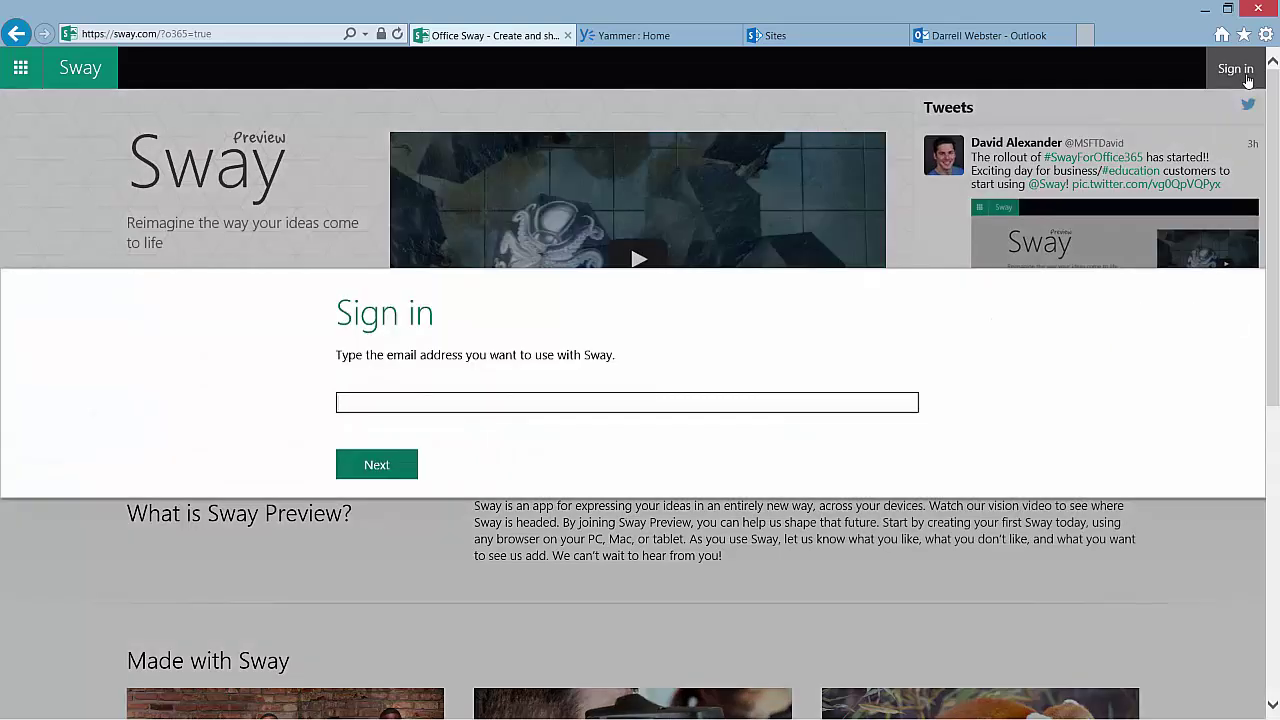
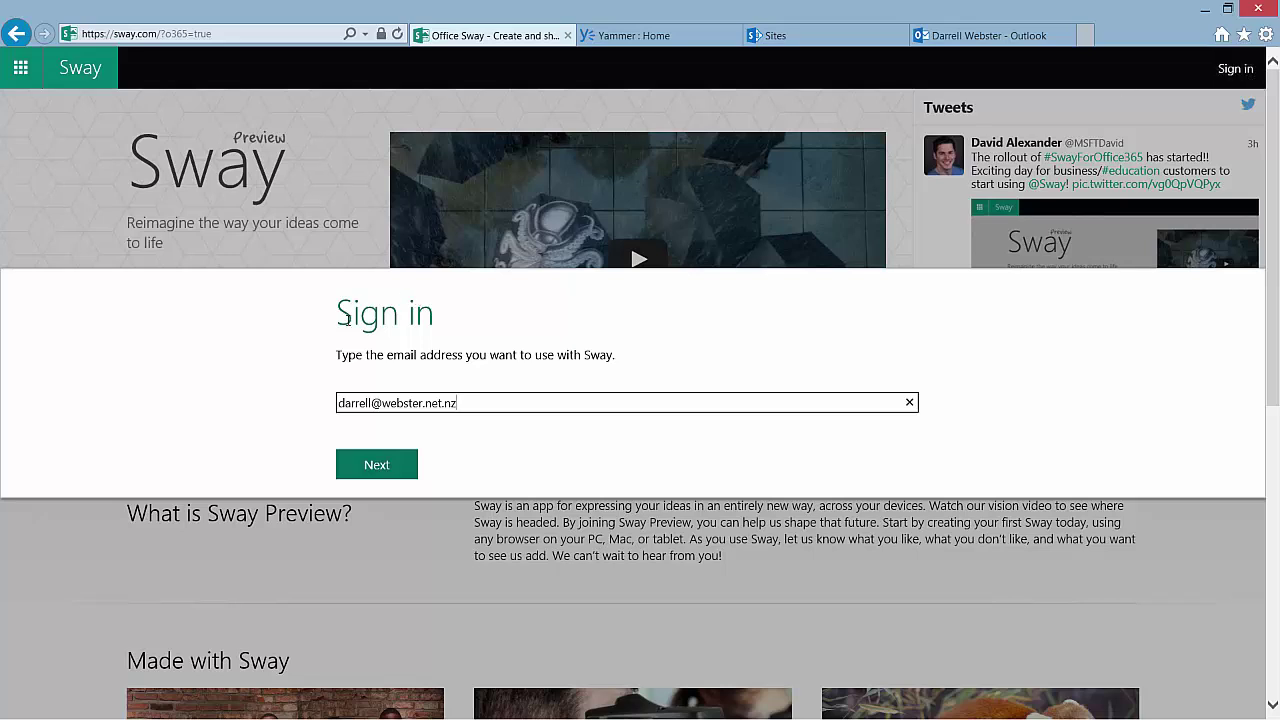
{"action": "left_click", "coordinate": [378, 468]}
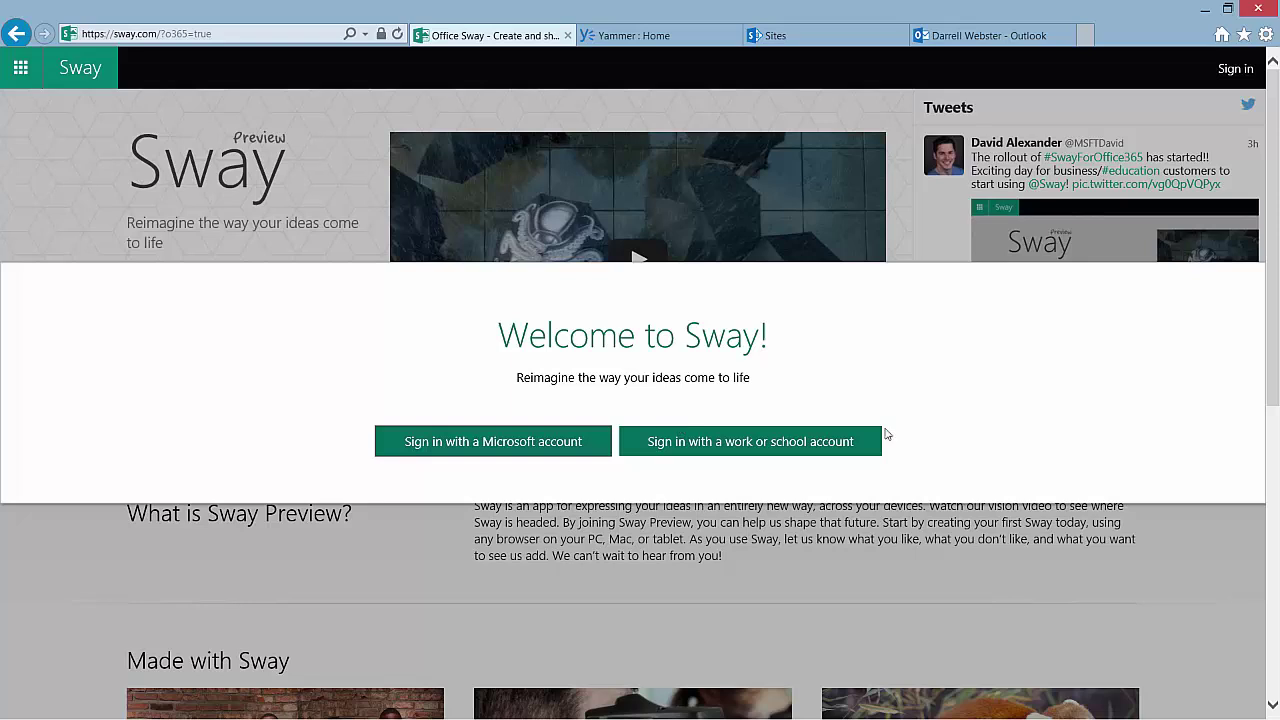
Sign in with the work or school account, go to My Sways, and dismiss the welcome message
{"action": "left_click", "coordinate": [744, 445]}
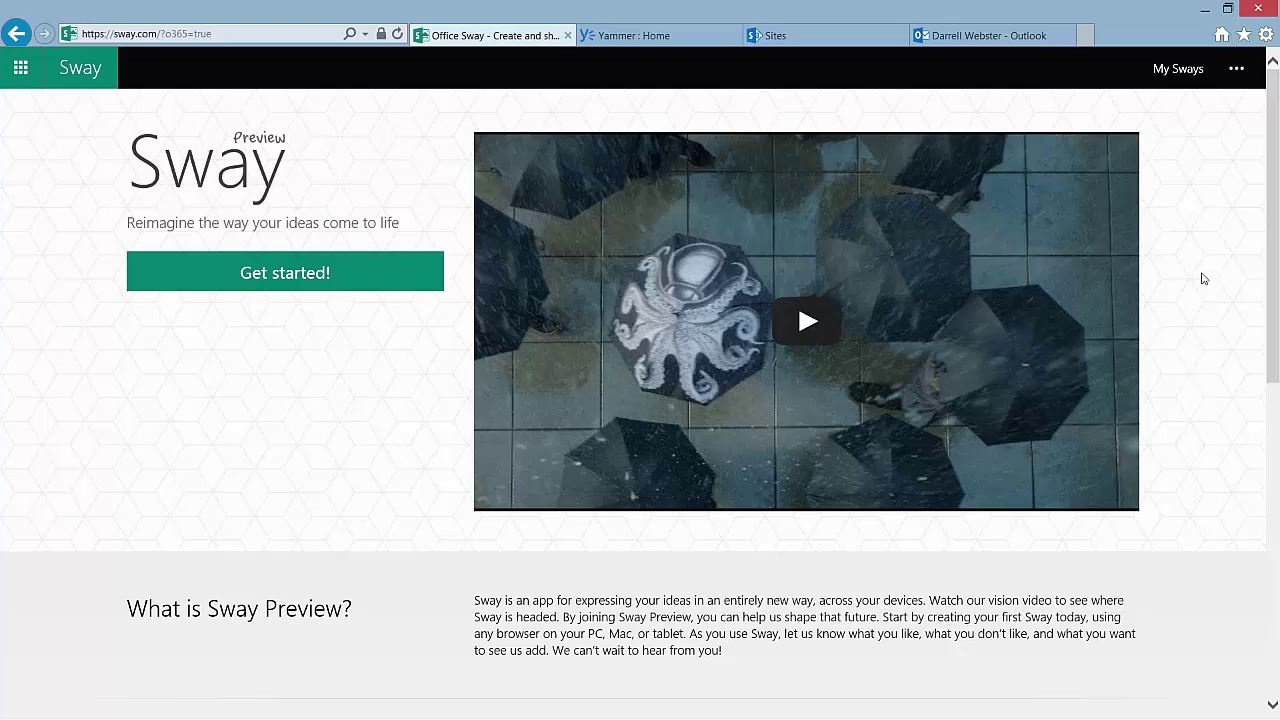
{"action": "left_click", "coordinate": [1236, 68]}
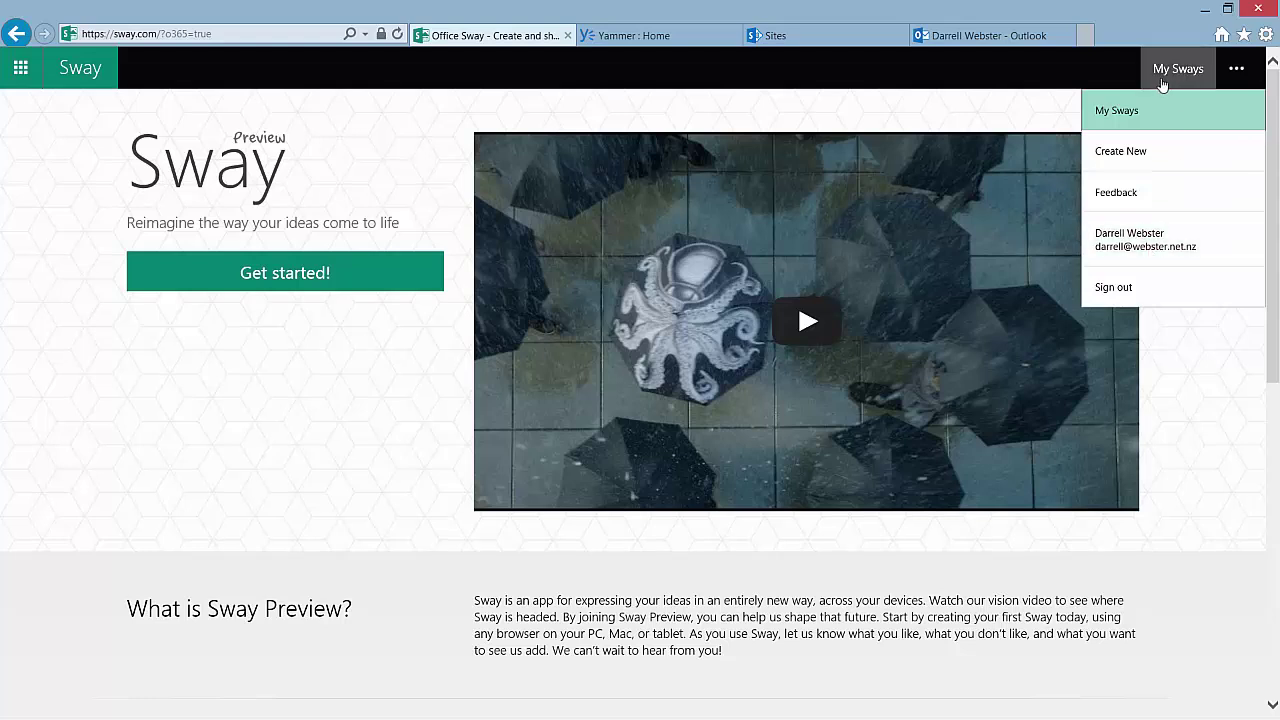
{"action": "left_click", "coordinate": [1124, 111]}
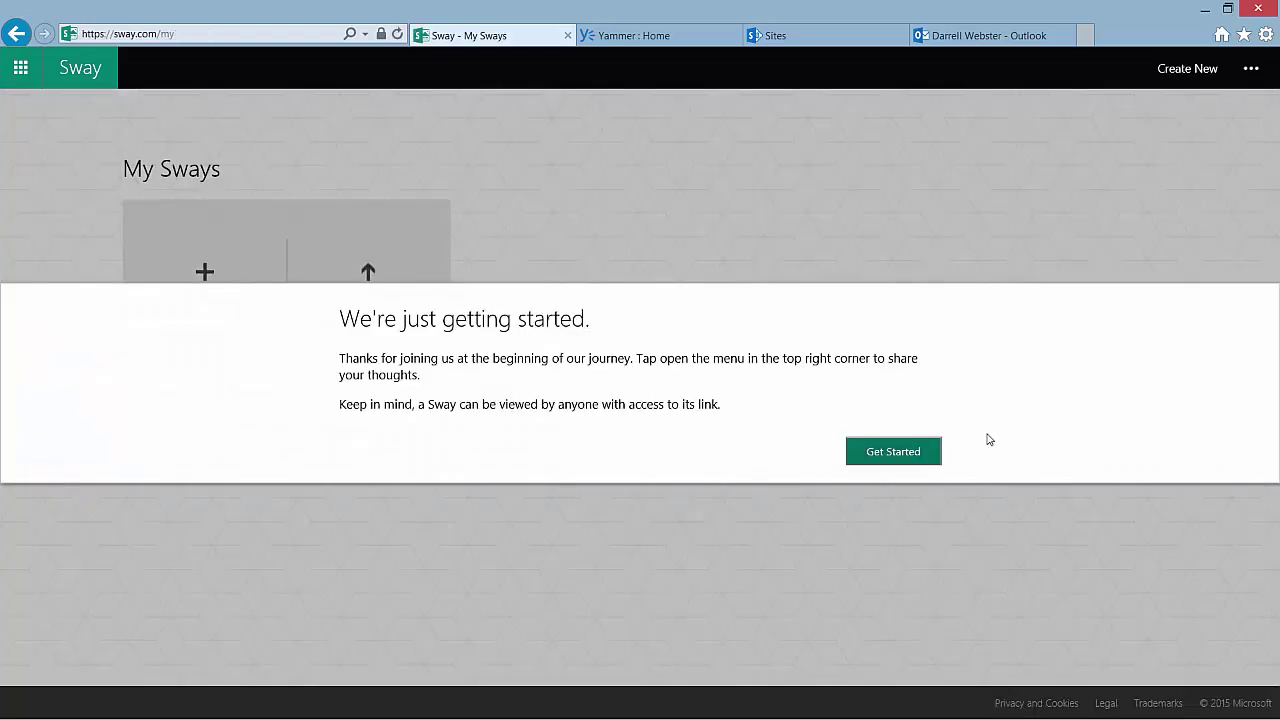
{"action": "left_click", "coordinate": [891, 445]}
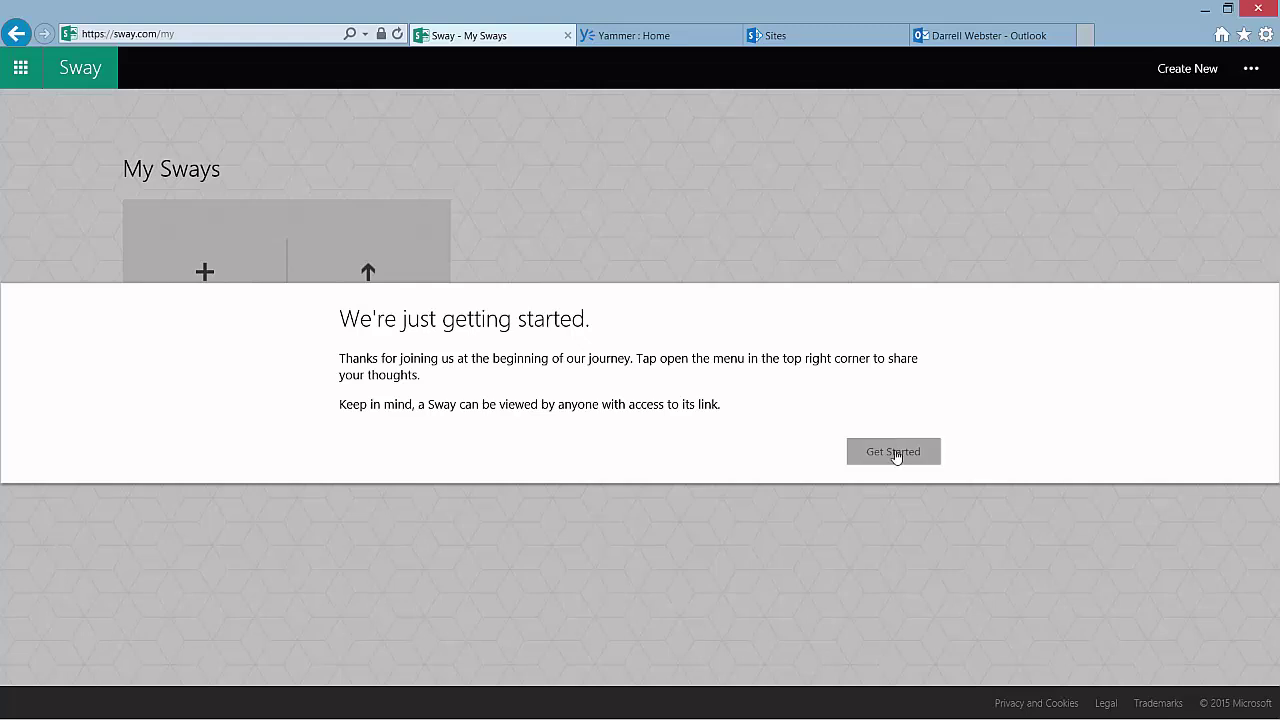
{"action": "left_click", "coordinate": [896, 455]}
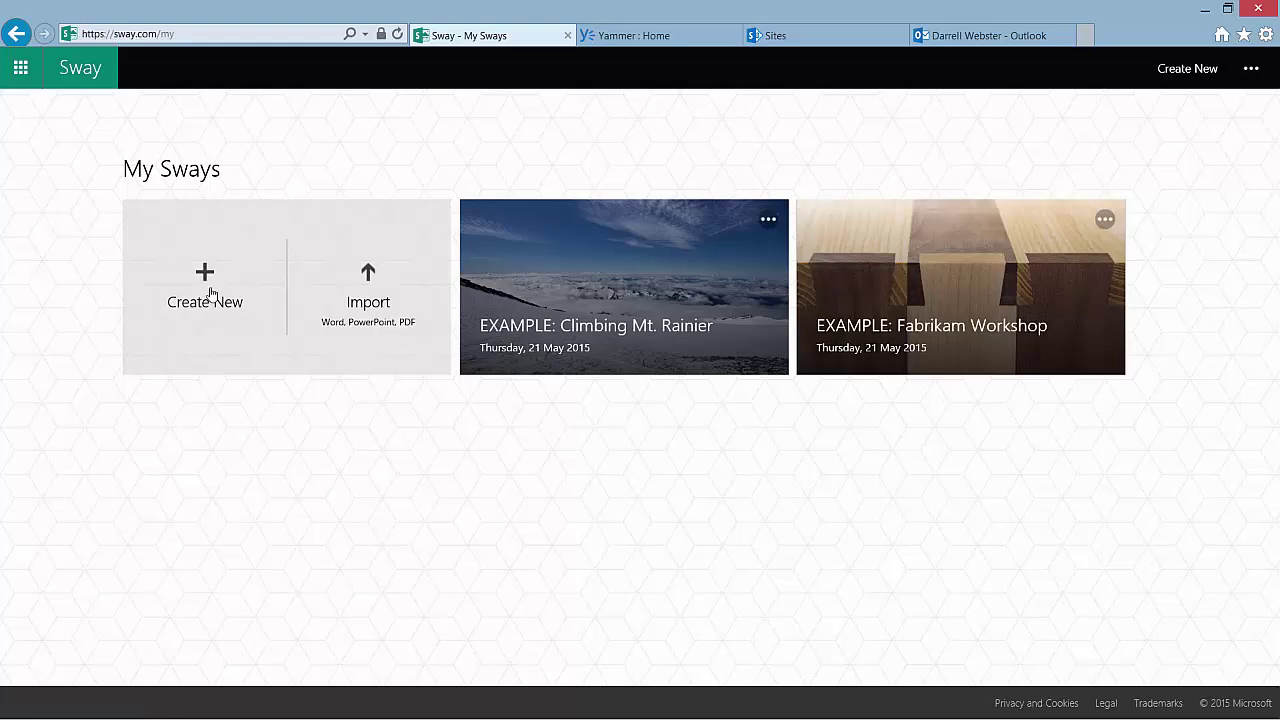
Create a new blank Sway and show the Insert sources: Bing, PicHit, YouTube, Twitter, Upload
{"action": "left_click", "coordinate": [210, 293]}
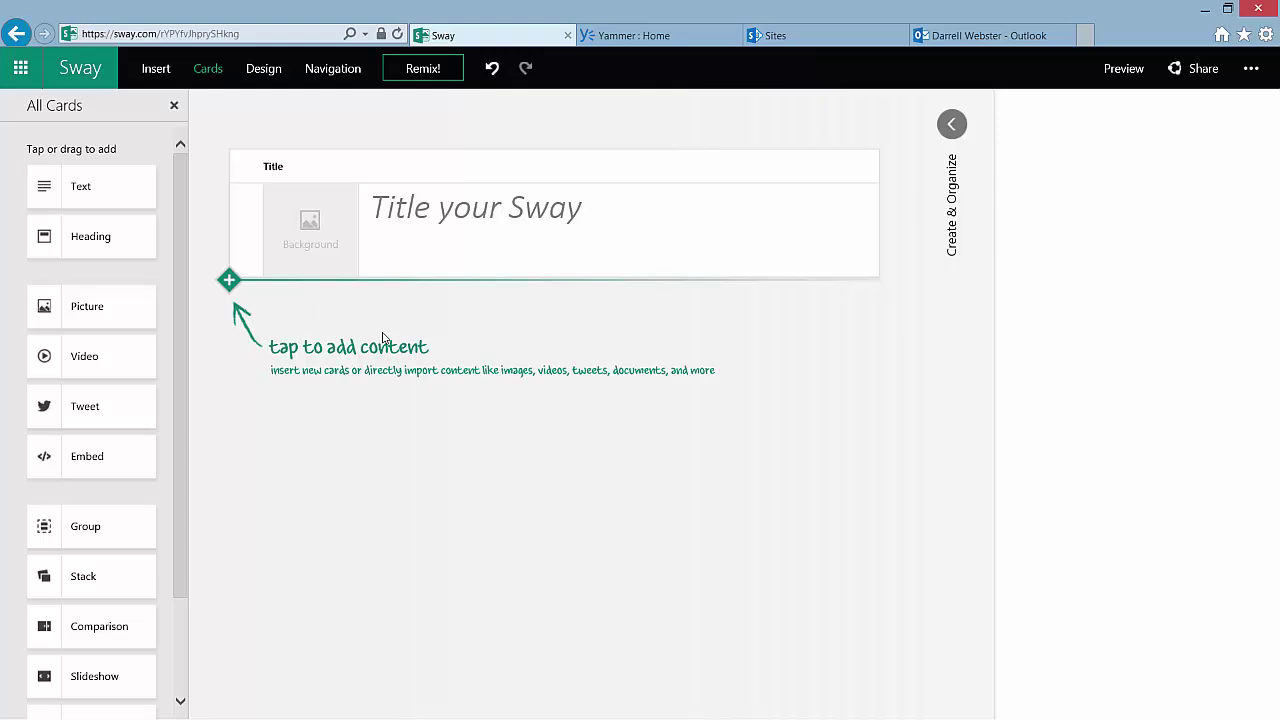
{"action": "left_click_drag", "start_coordinate": [177, 247], "coordinate": [175, 292]}
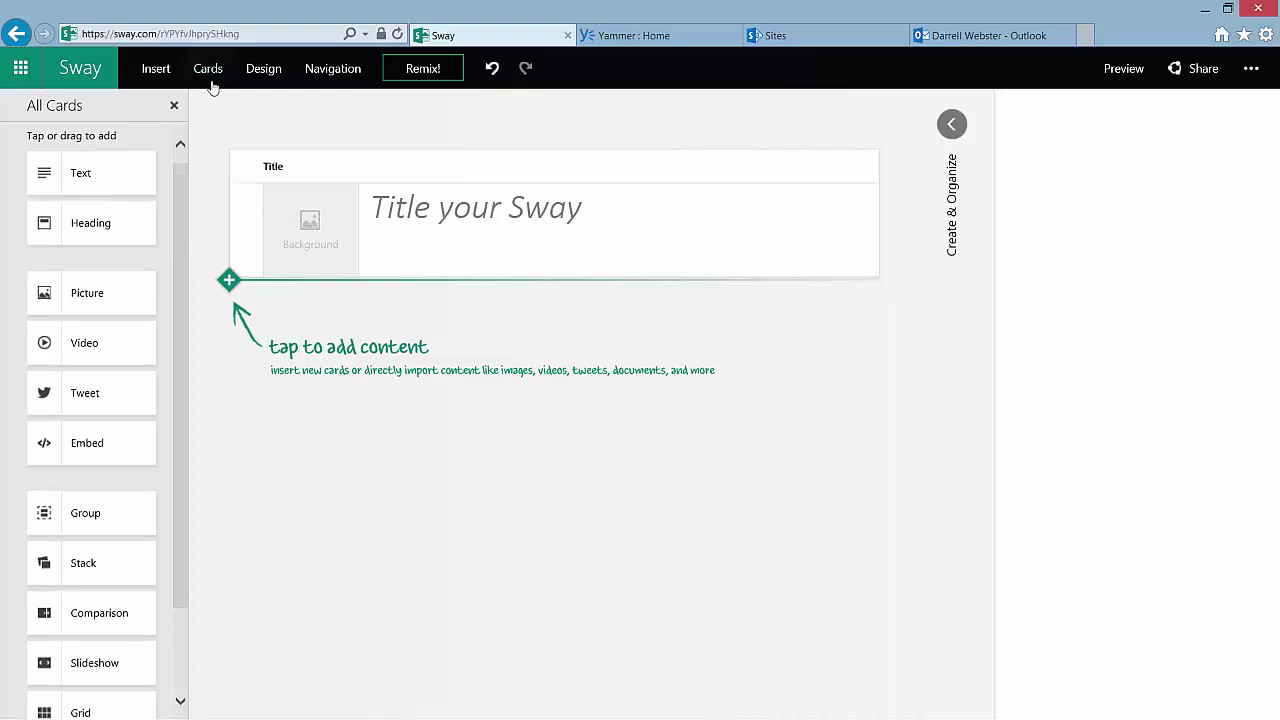
{"action": "left_click", "coordinate": [155, 70]}
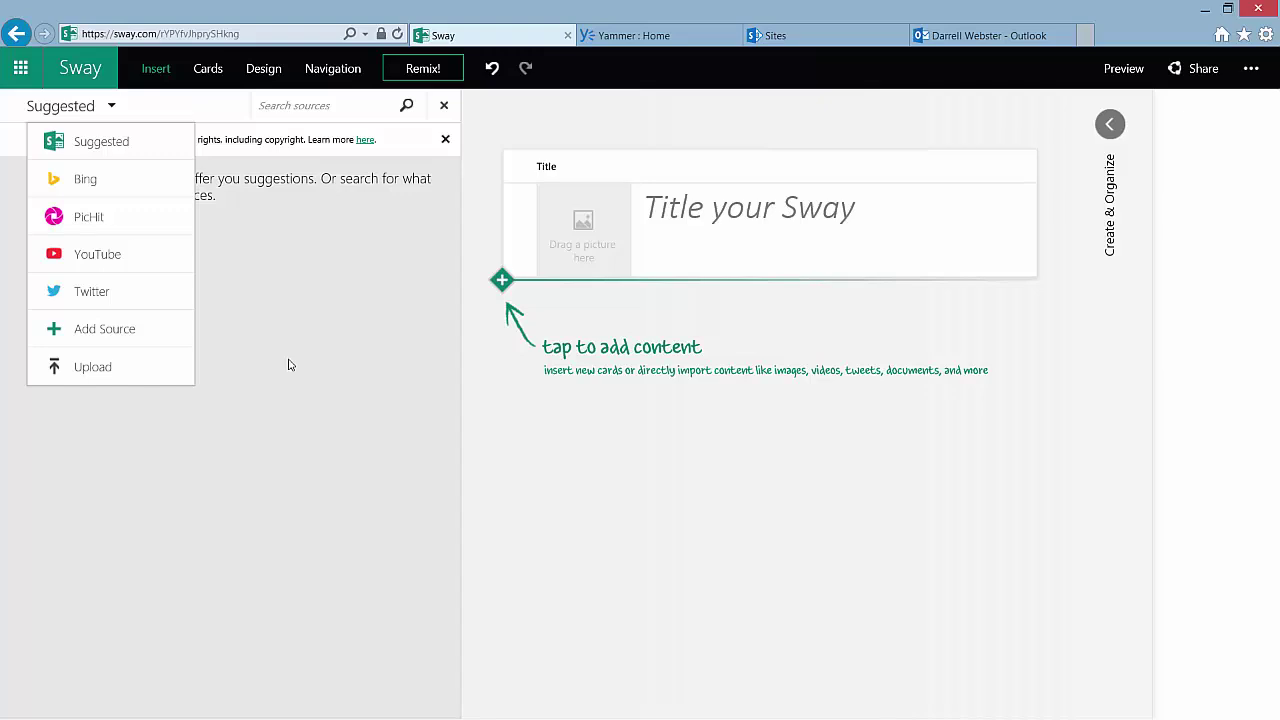
Reopen the Suggested sources list, try Add Source, and decline the survey with Not now
{"action": "left_click", "coordinate": [288, 365]}
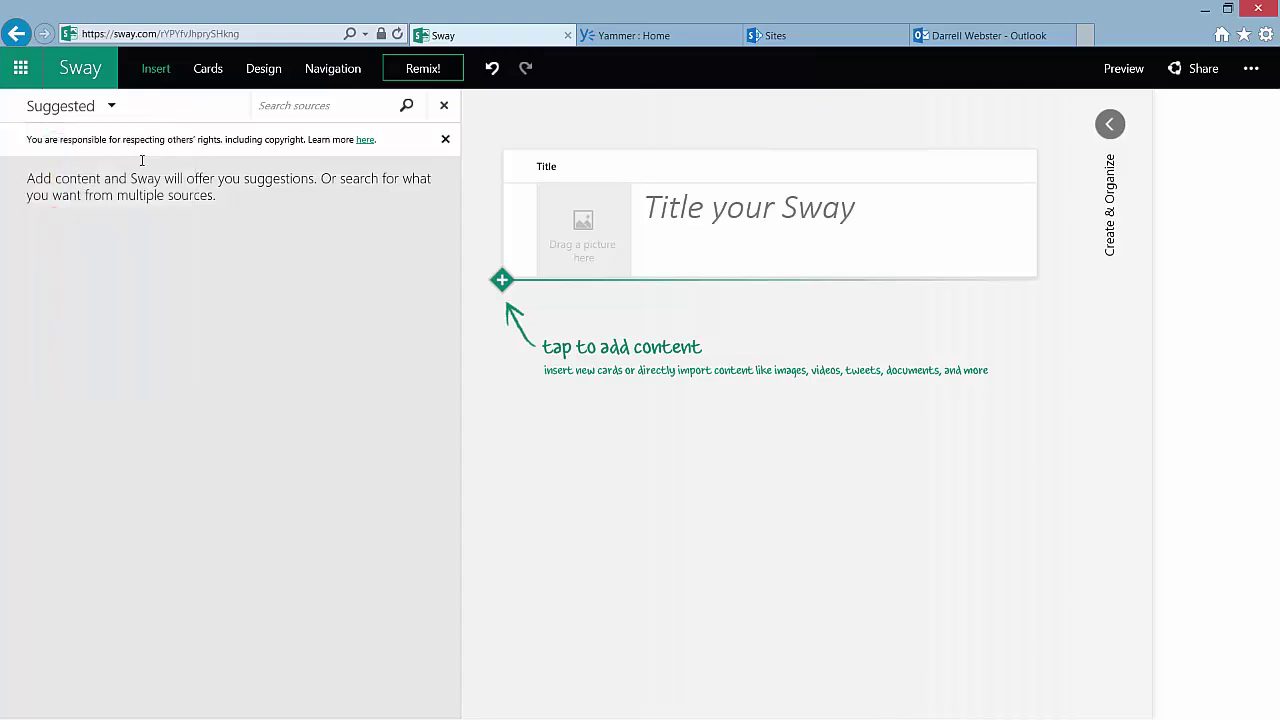
{"action": "left_click", "coordinate": [113, 108]}
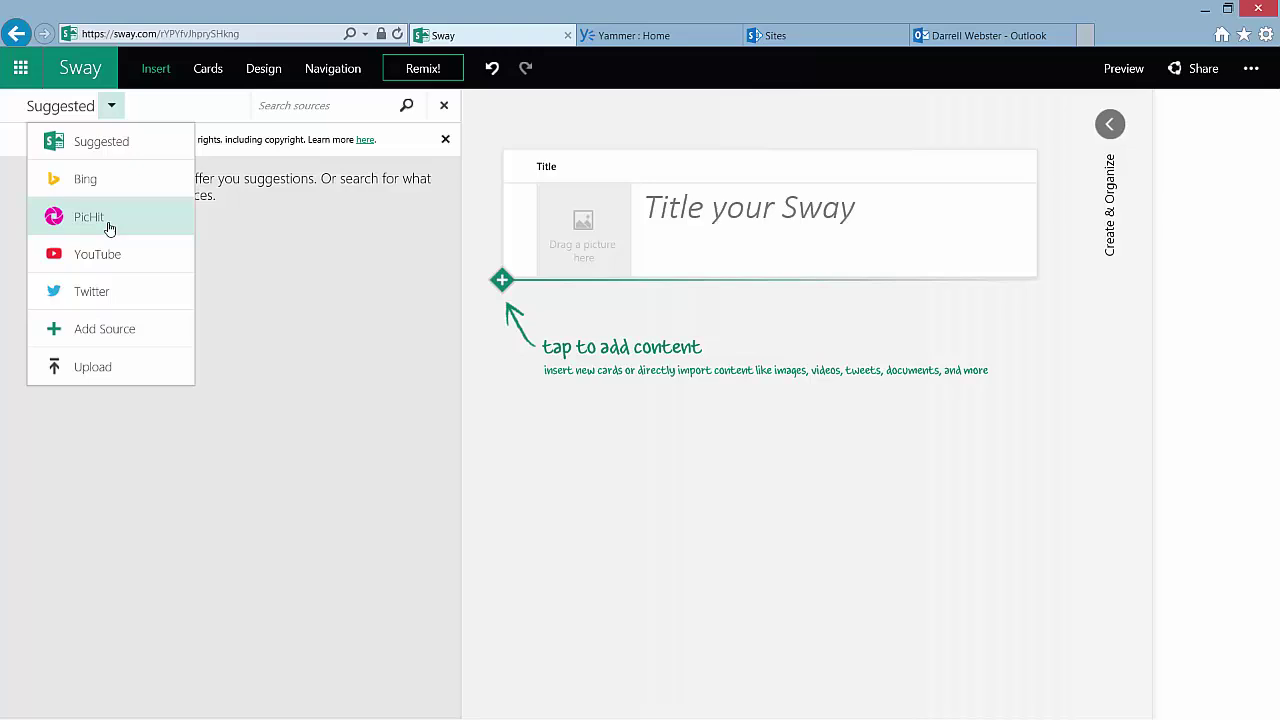
{"action": "left_click", "coordinate": [115, 335]}
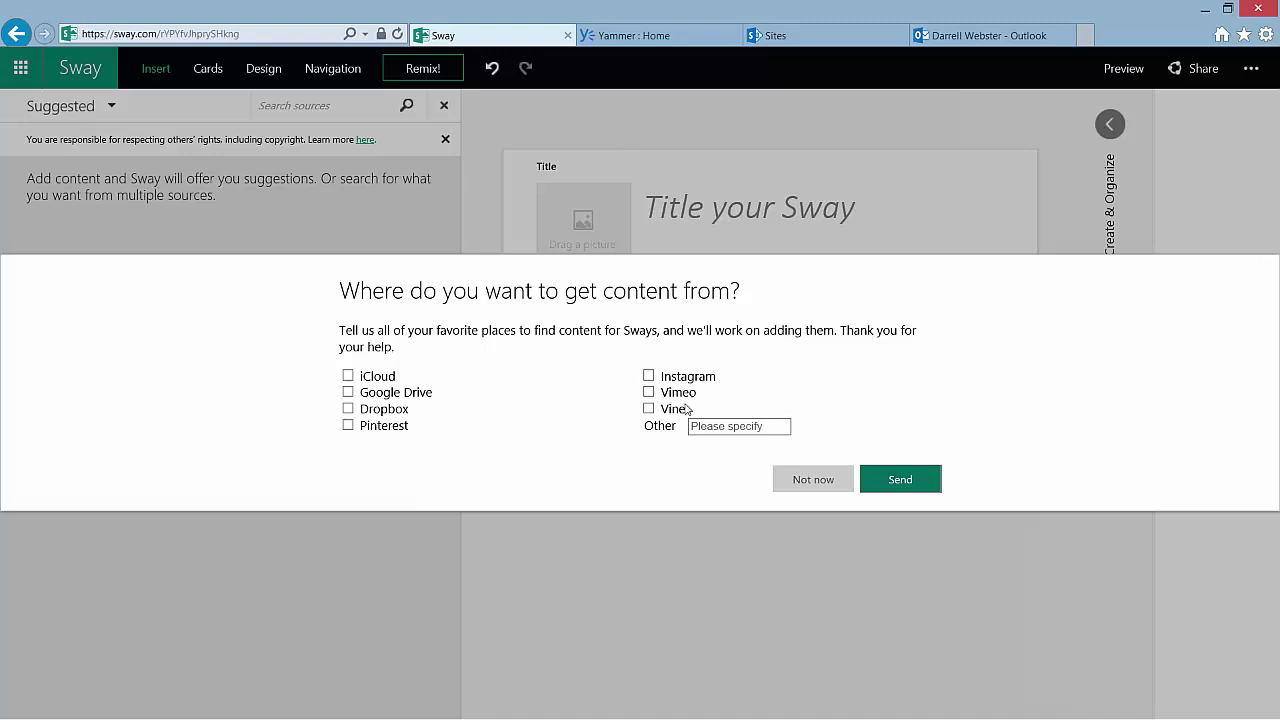
{"action": "left_click", "coordinate": [814, 480]}
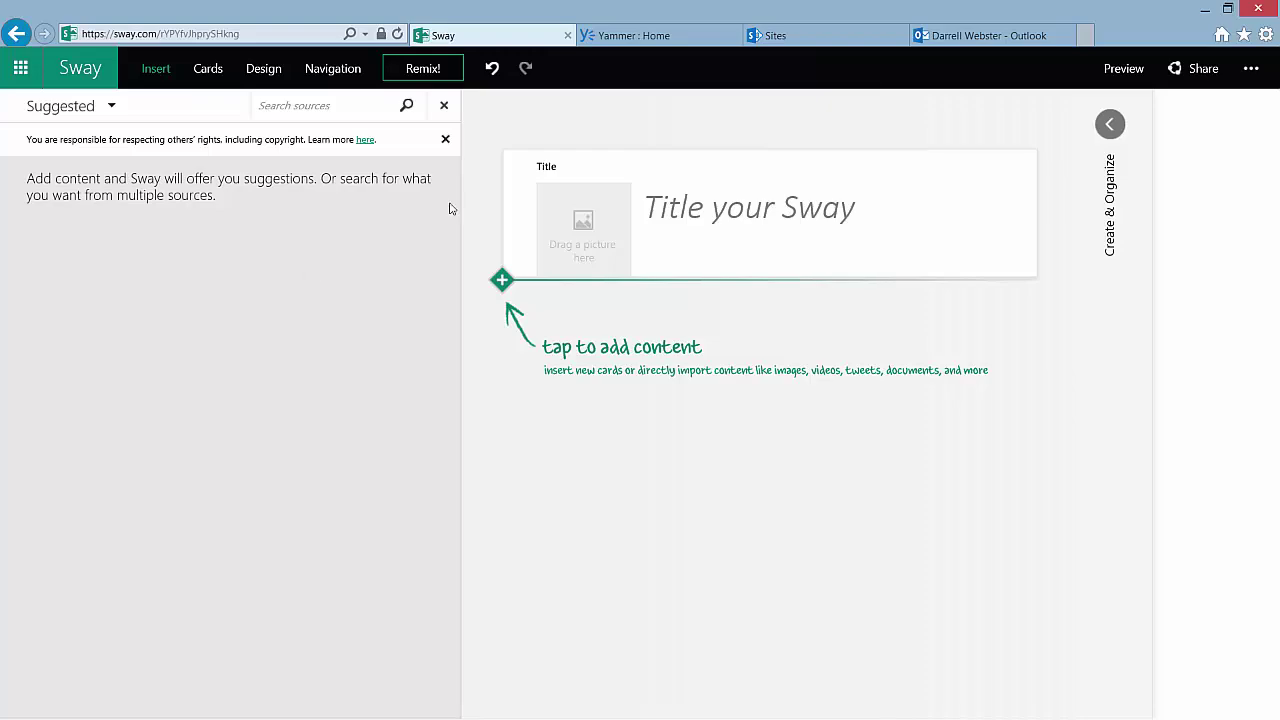
Go to the OneDrive for Business tab and open Blue Mountains letter from the Documents list
{"action": "left_click", "coordinate": [826, 37]}
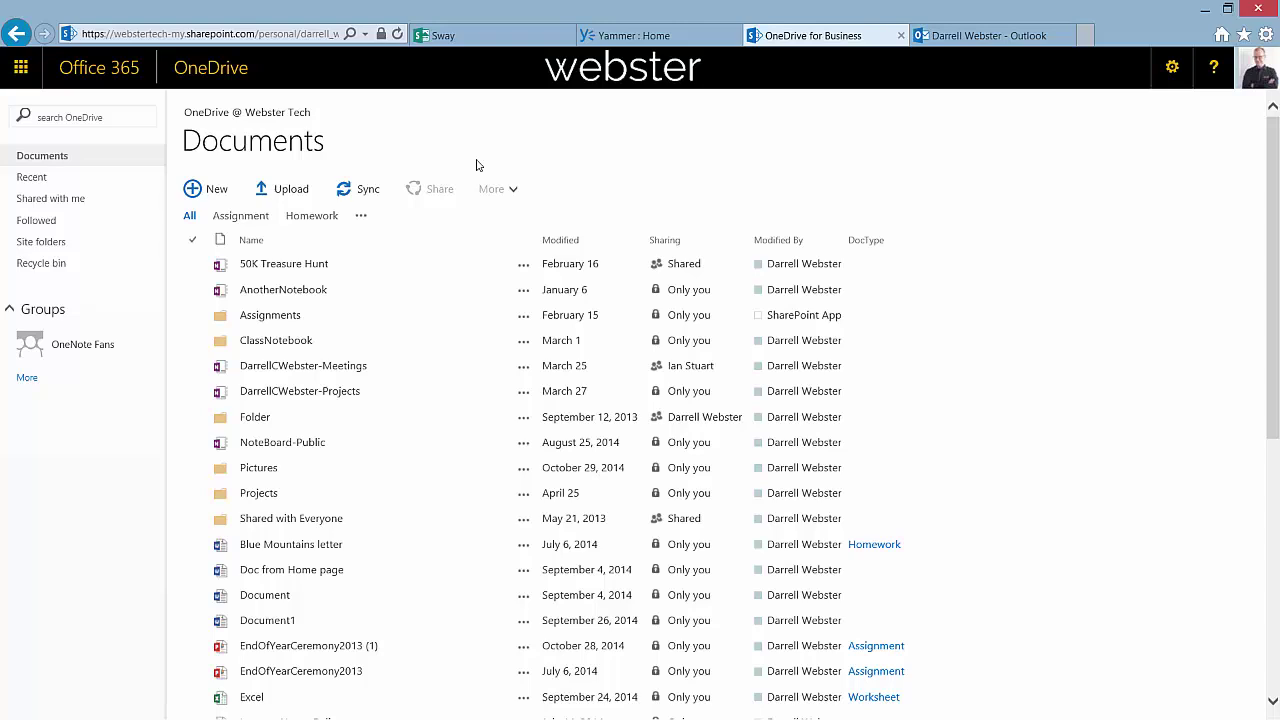
{"action": "left_click", "coordinate": [482, 38]}
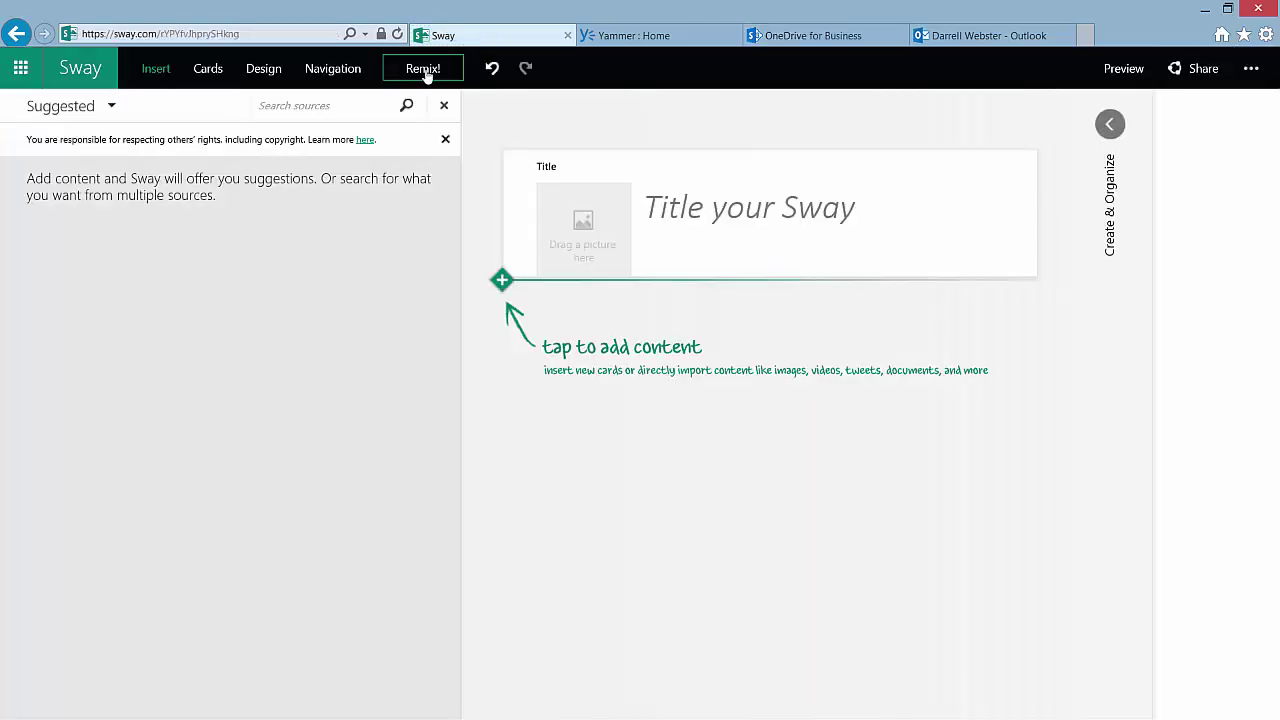
{"action": "left_click", "coordinate": [980, 38]}
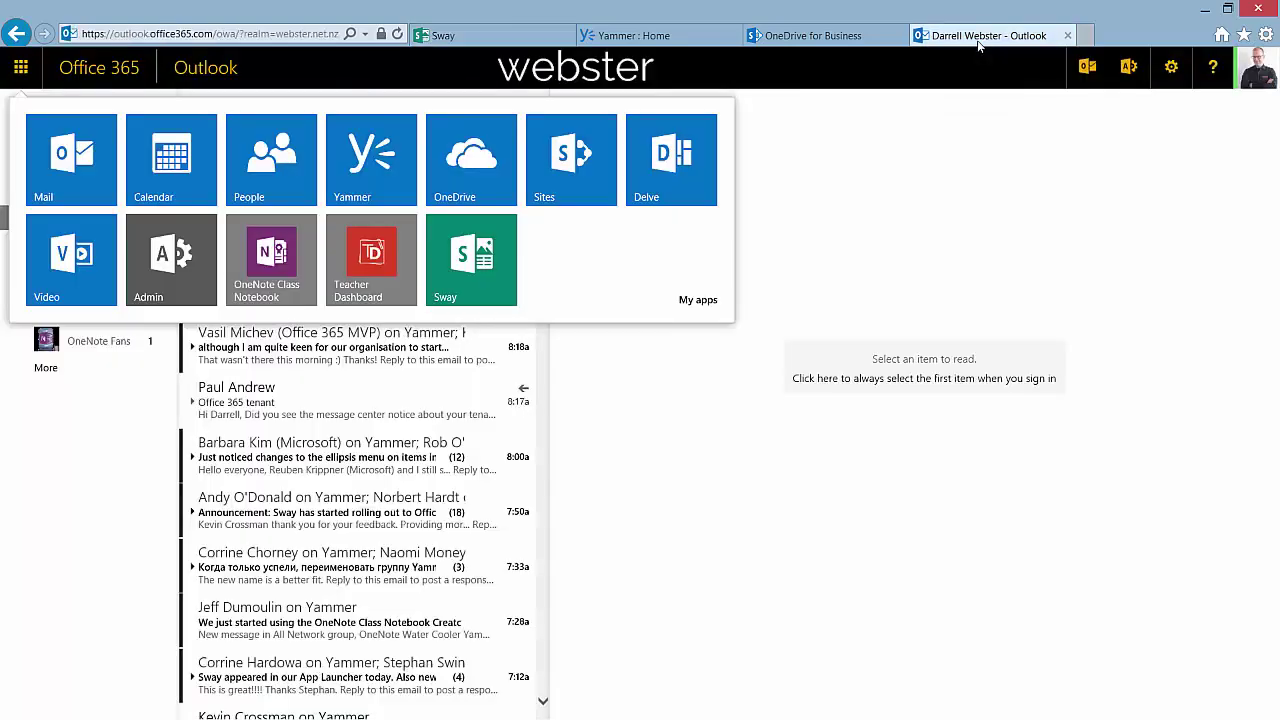
{"action": "left_click", "coordinate": [835, 37]}
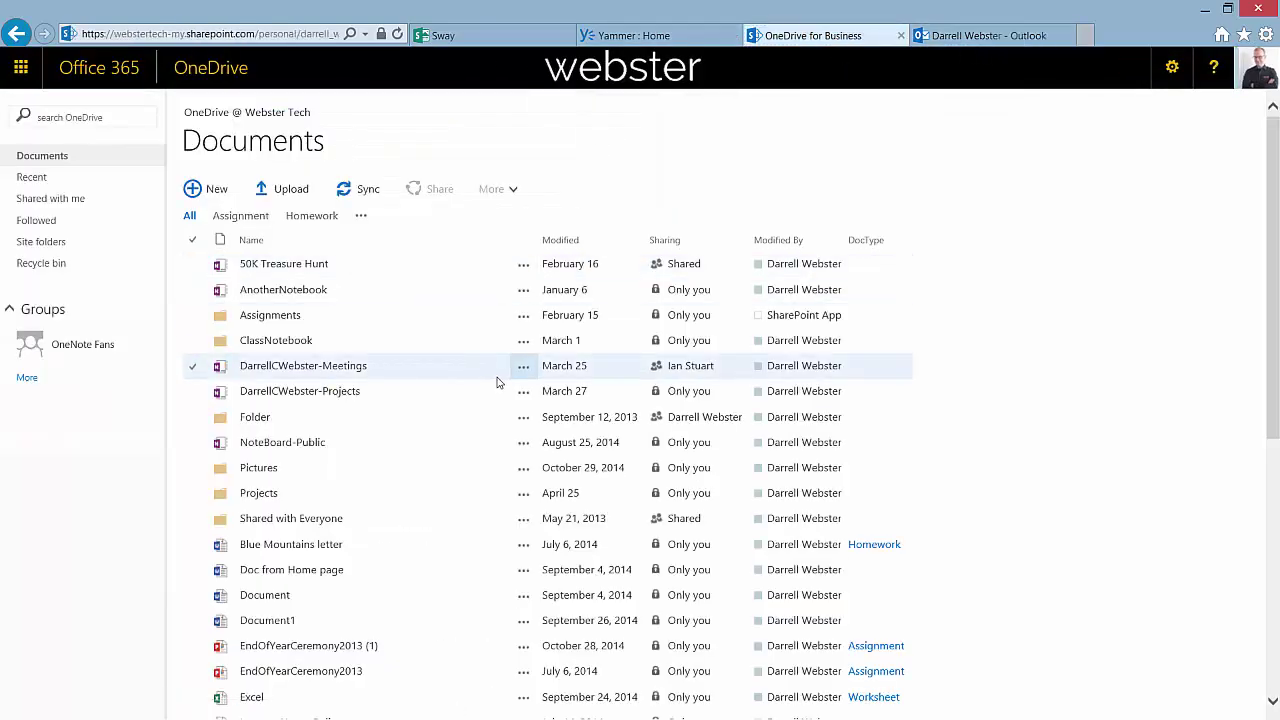
{"action": "scroll", "coordinate": [497, 382], "scroll_direction": "down", "scroll_amount": 4}
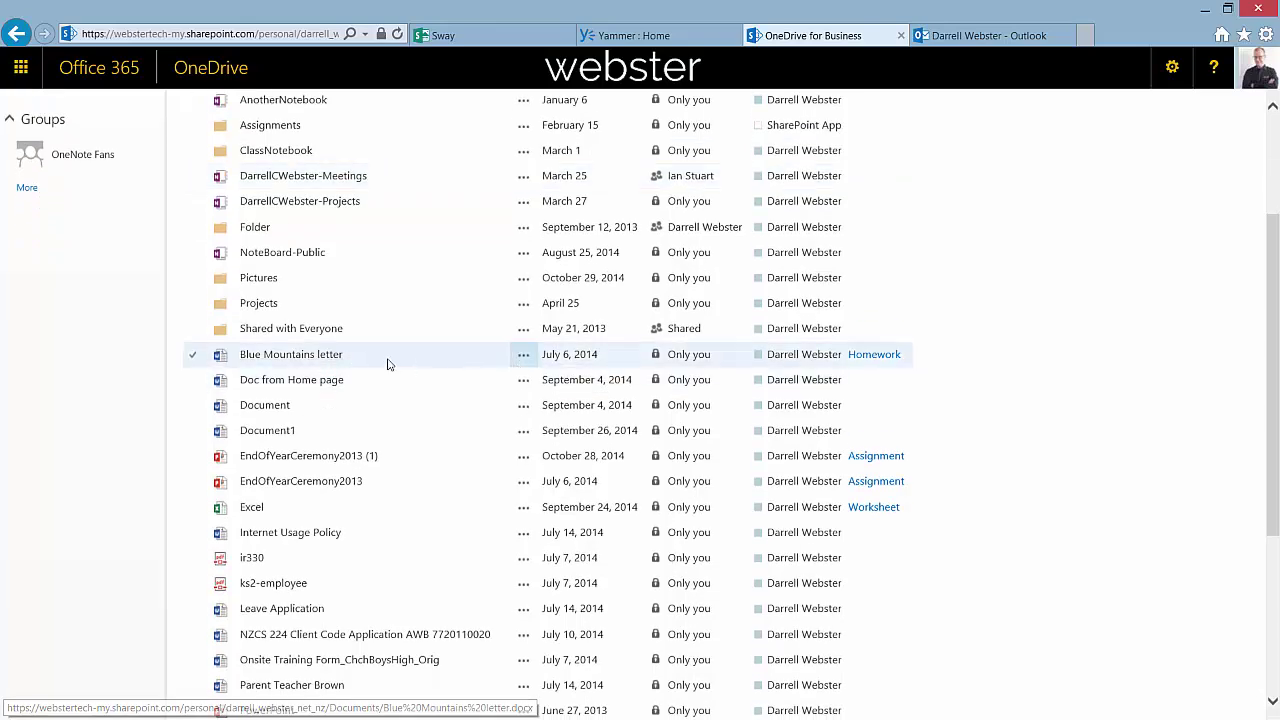
{"action": "left_click", "coordinate": [316, 359]}
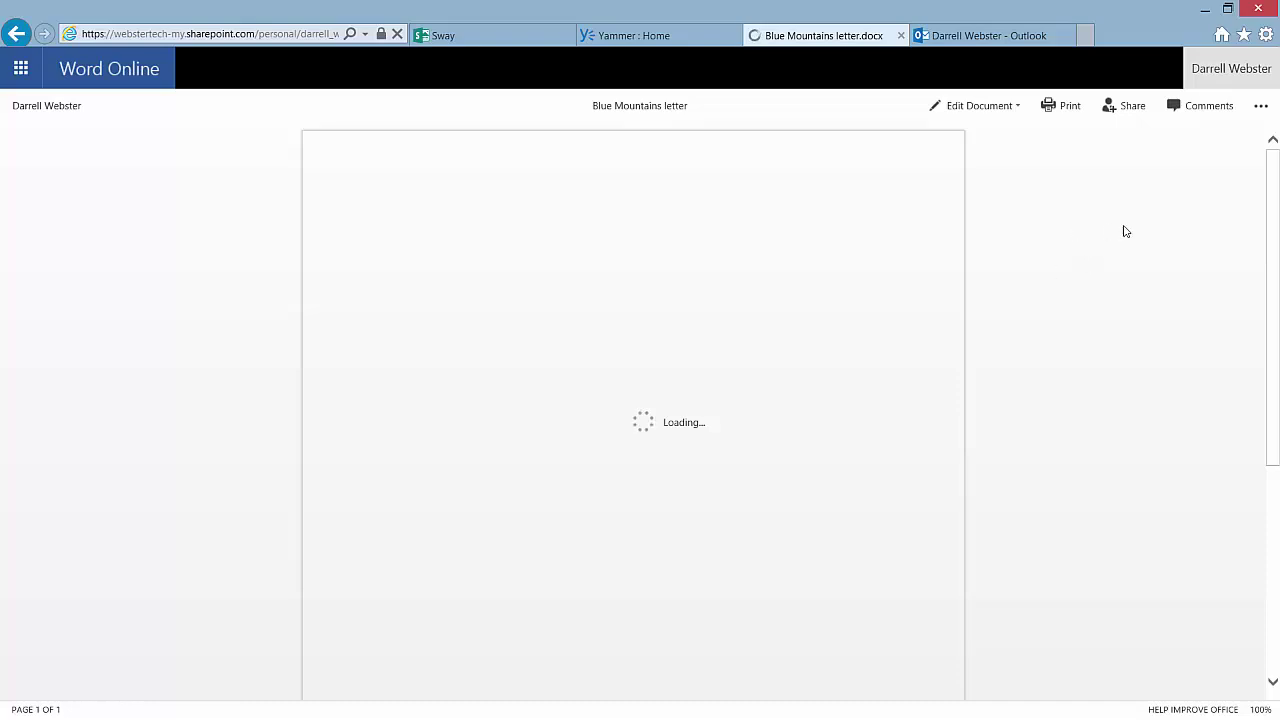
Copy the Blue Mountains letter's 476 × 288 px embed code, then go back to the Sway editor
{"action": "left_click", "coordinate": [1259, 106]}
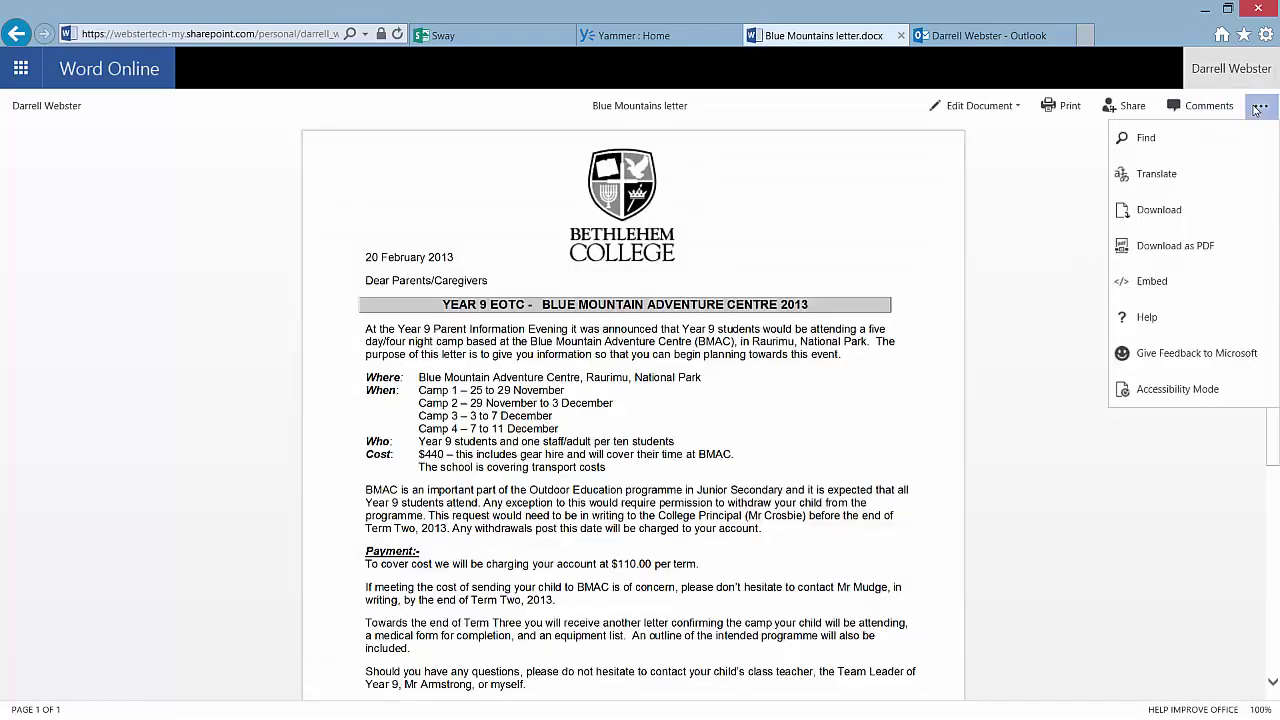
{"action": "left_click", "coordinate": [1152, 281]}
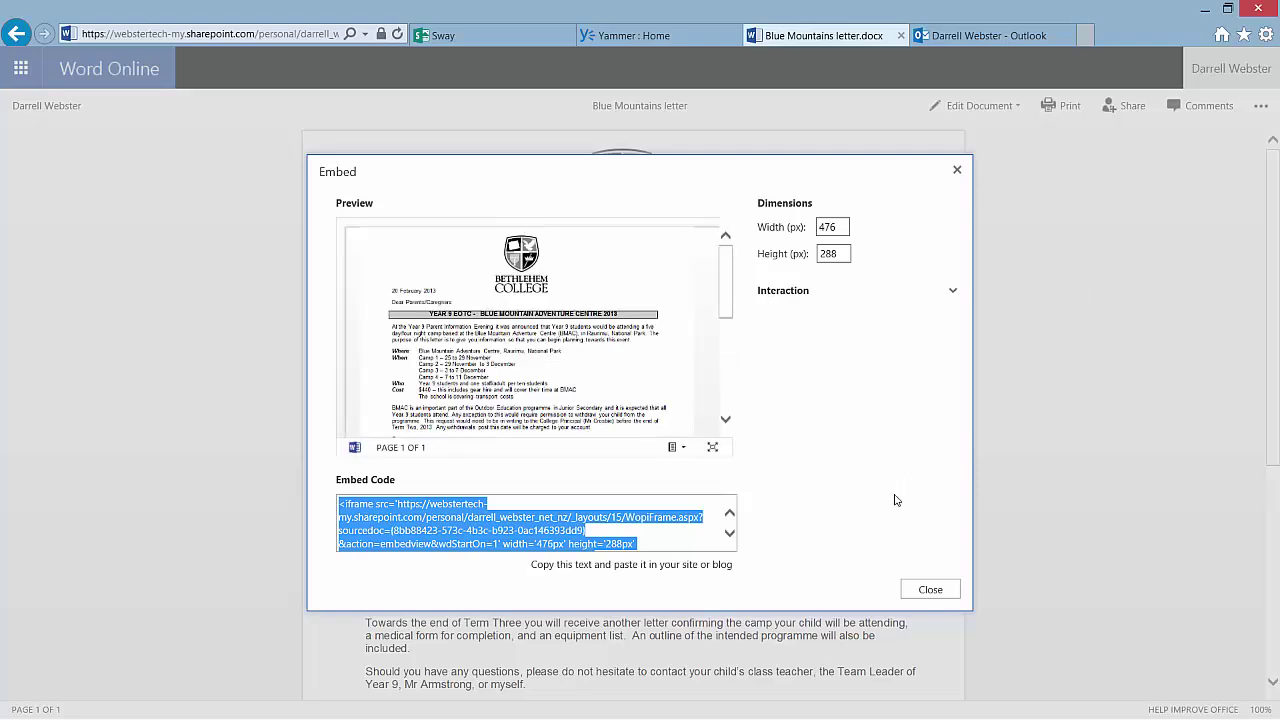
{"action": "left_click", "coordinate": [930, 590]}
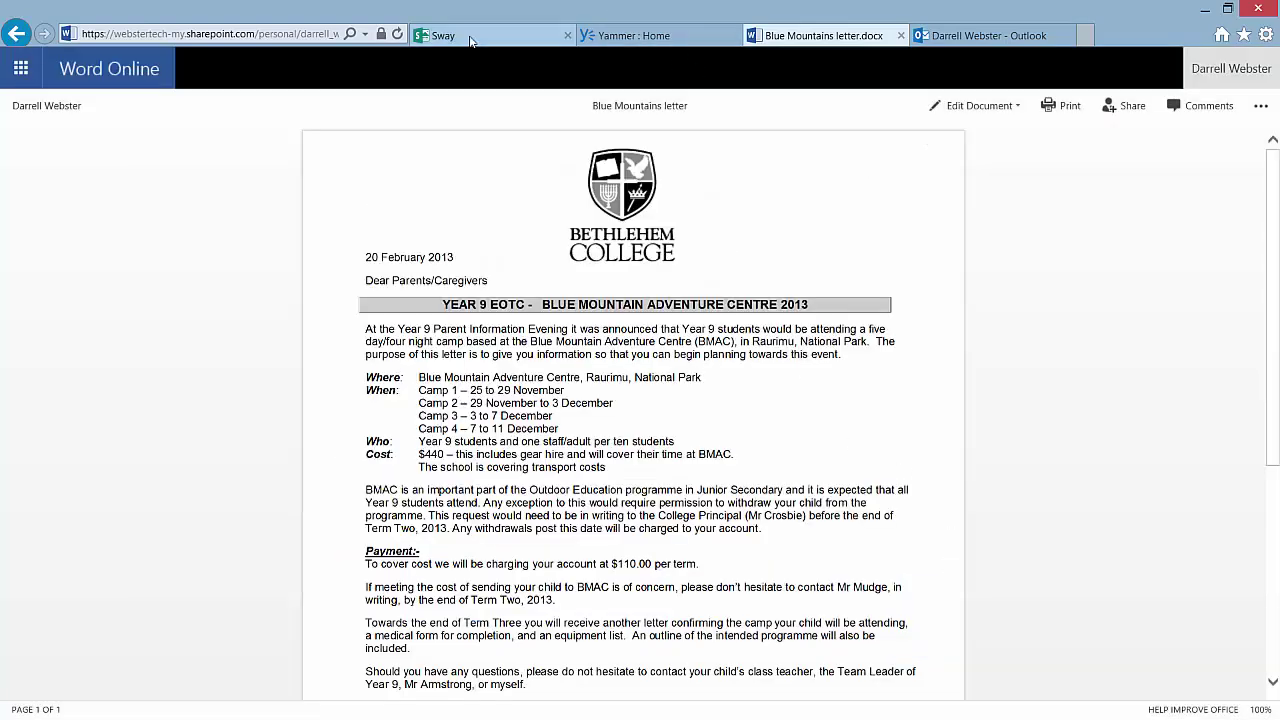
{"action": "left_click", "coordinate": [462, 38]}
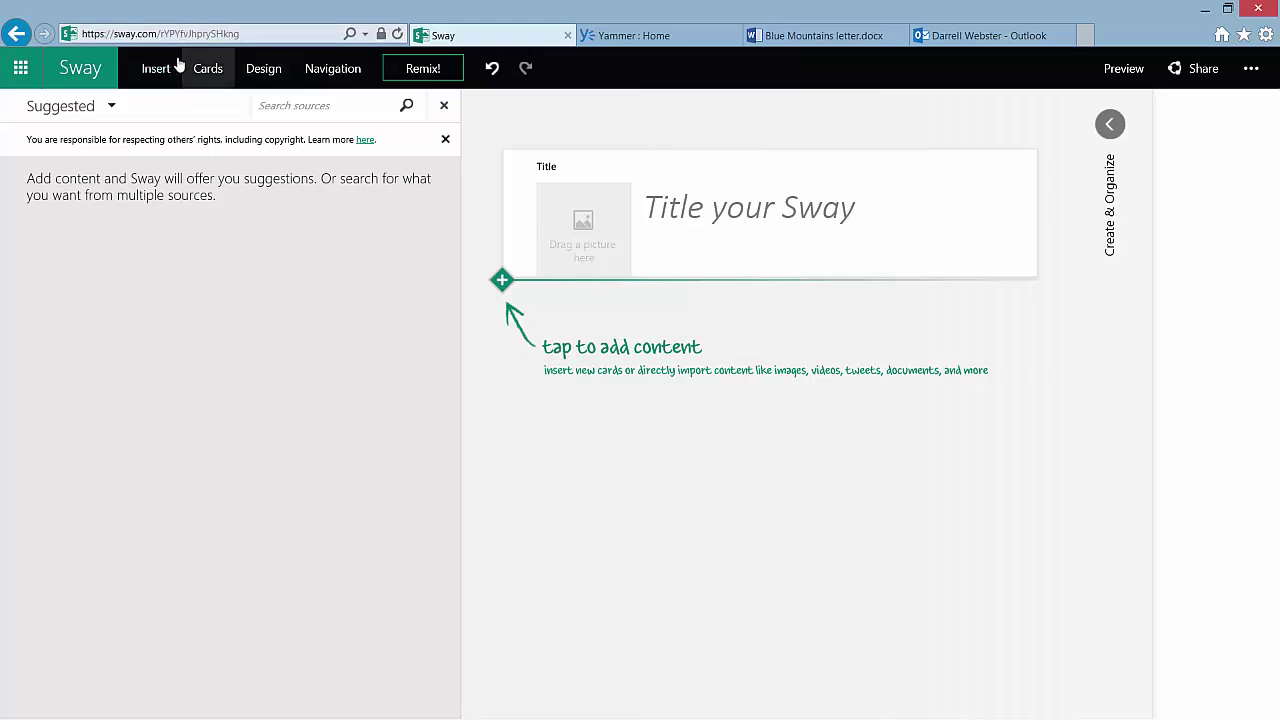
Add an Embed card under the title and paste the letter's Word Online iframe code into it
{"action": "left_click", "coordinate": [212, 69]}
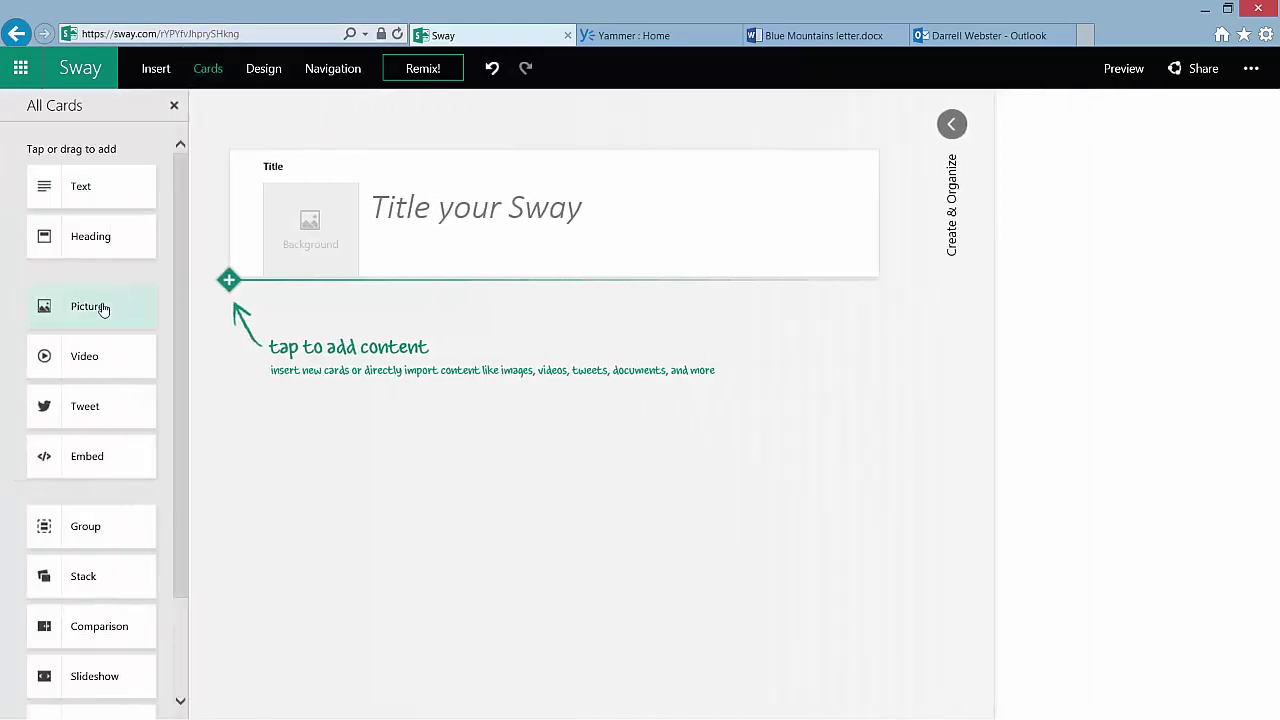
{"action": "left_click", "coordinate": [112, 467]}
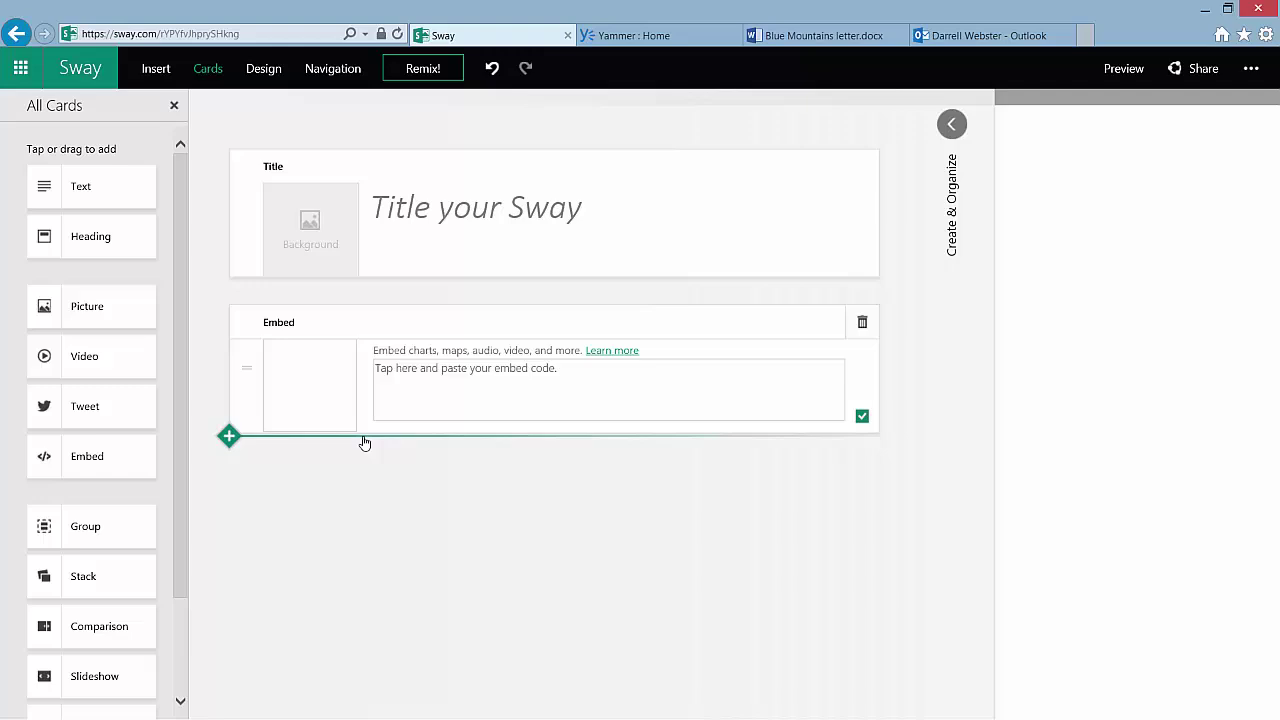
{"action": "left_click", "coordinate": [464, 396]}
{"action": "key", "text": "ctrl+v"}
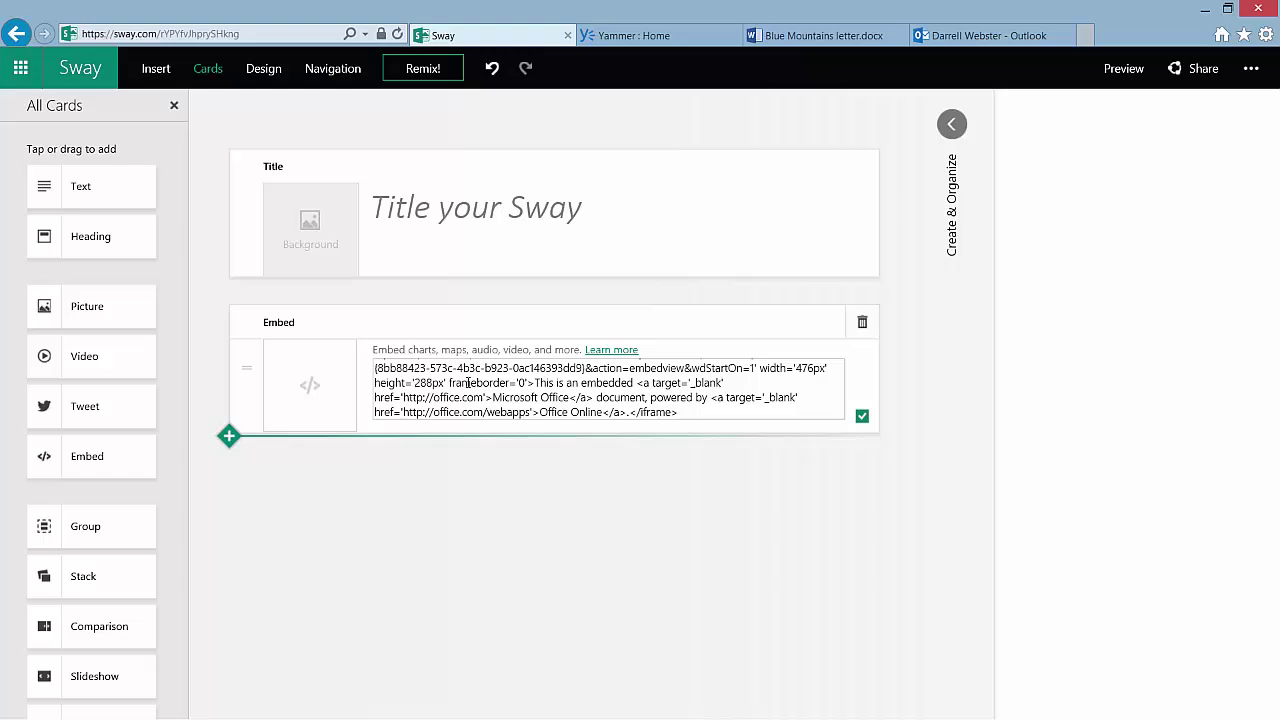
{"action": "left_click", "coordinate": [896, 541]}
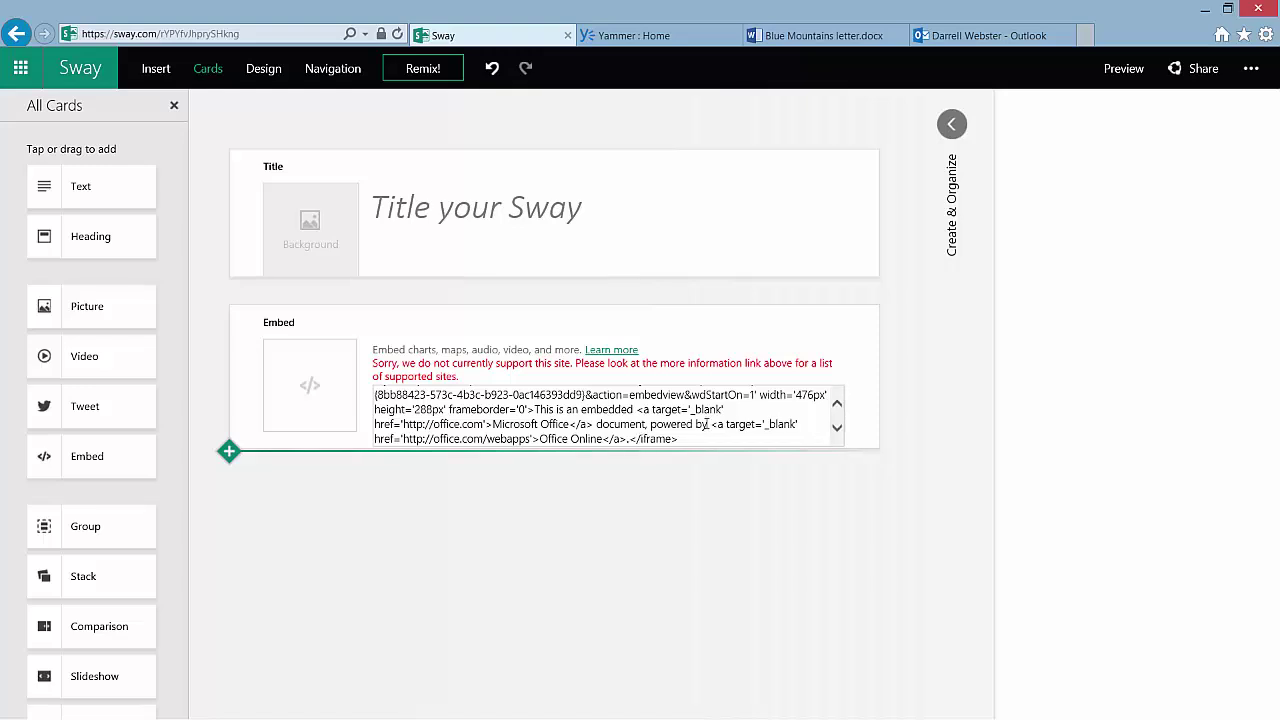
{"action": "left_click", "coordinate": [837, 406]}
Inspect the sharepoint.com site address in the embed code, then drag Ignite Trip Report Challenge.docx below the card
{"action": "left_click", "coordinate": [837, 404]}
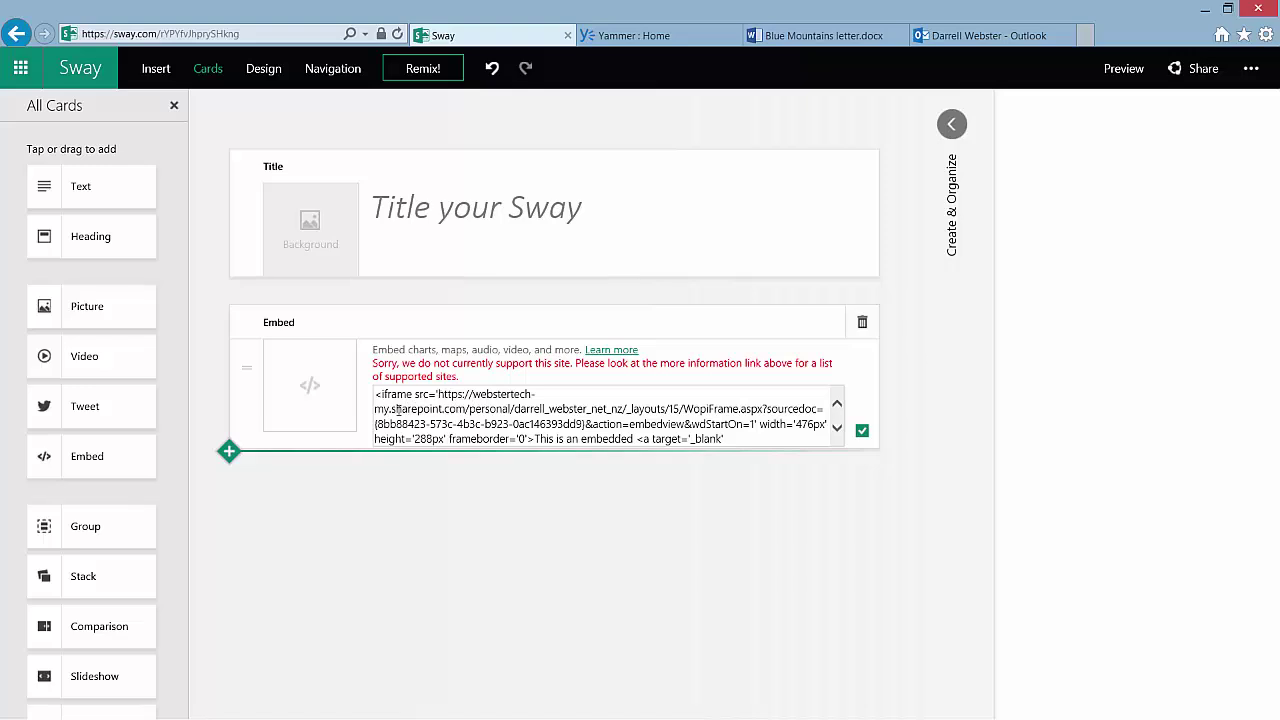
{"action": "left_click_drag", "start_coordinate": [390, 409], "coordinate": [457, 406]}
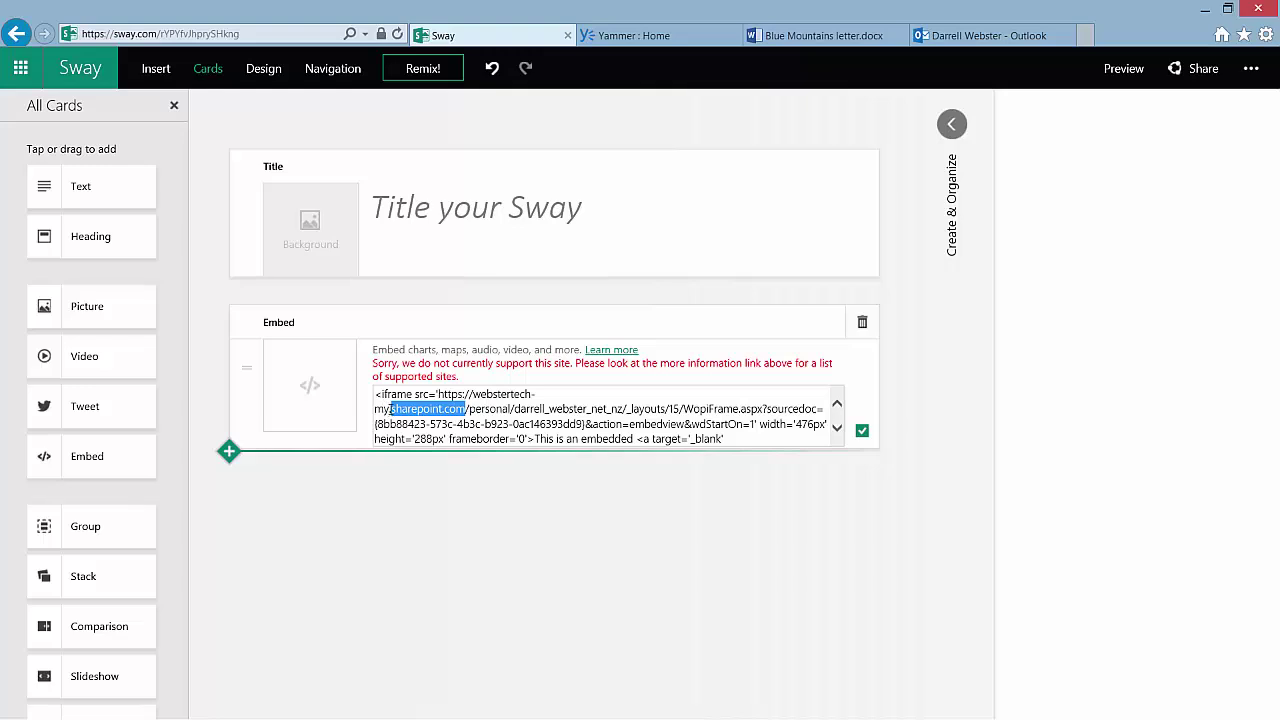
{"action": "left_click_drag", "start_coordinate": [389, 409], "coordinate": [473, 394]}
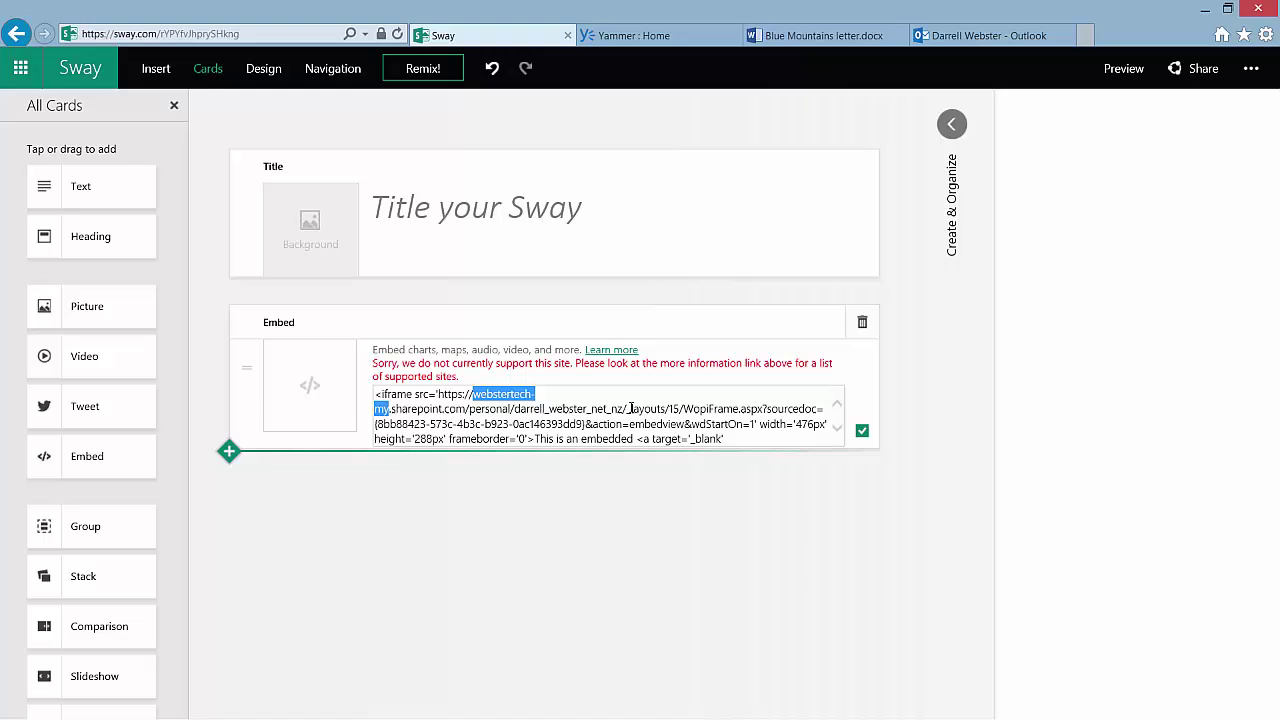
{"action": "left_click", "coordinate": [627, 546]}
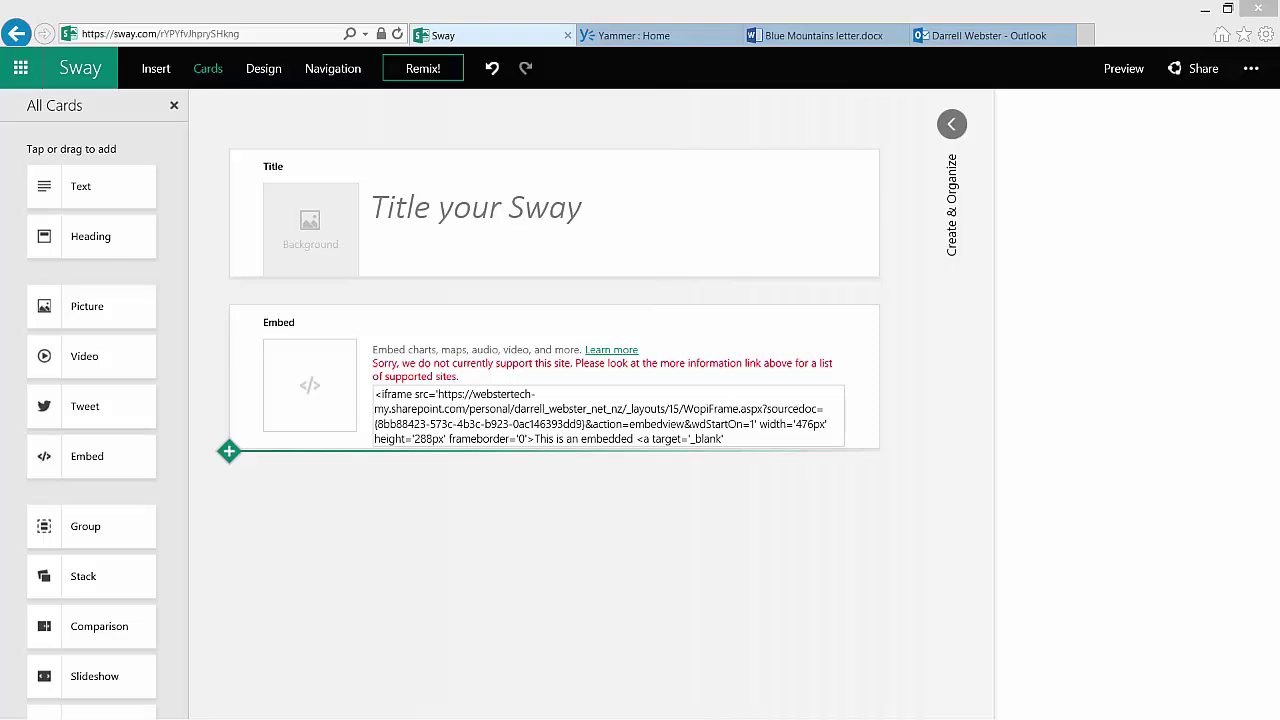
{"action": "left_click_drag", "start_coordinate": [210, 565], "coordinate": [357, 524]}
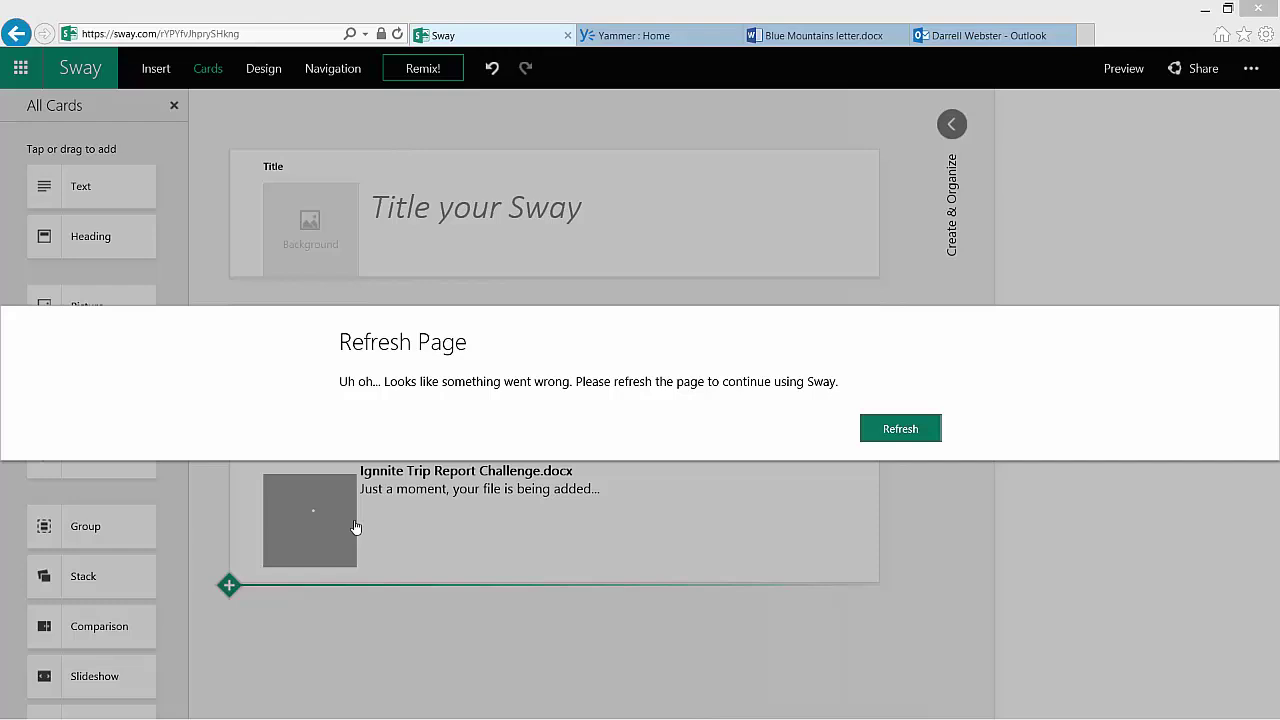
Refresh Sway from the error dialog so the Ignite Trip Report Challenge.docx upload can continue
{"action": "left_click", "coordinate": [918, 430]}
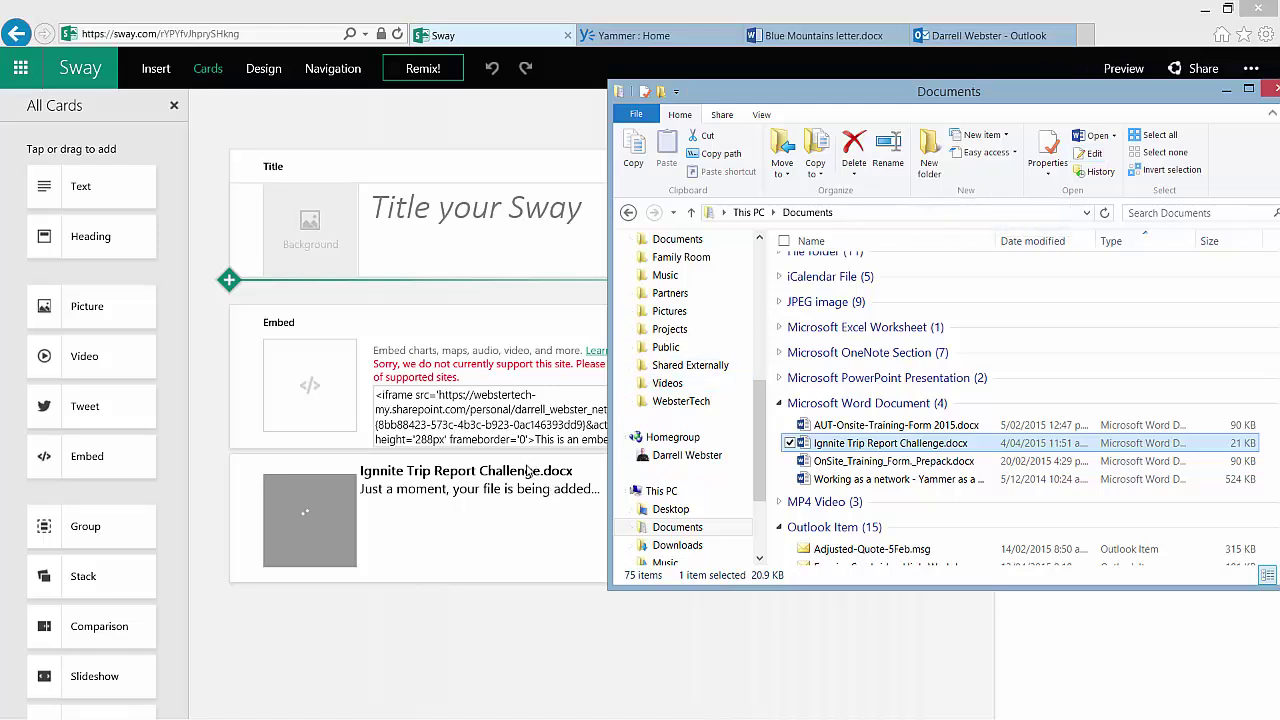
{"action": "left_click", "coordinate": [525, 471]}
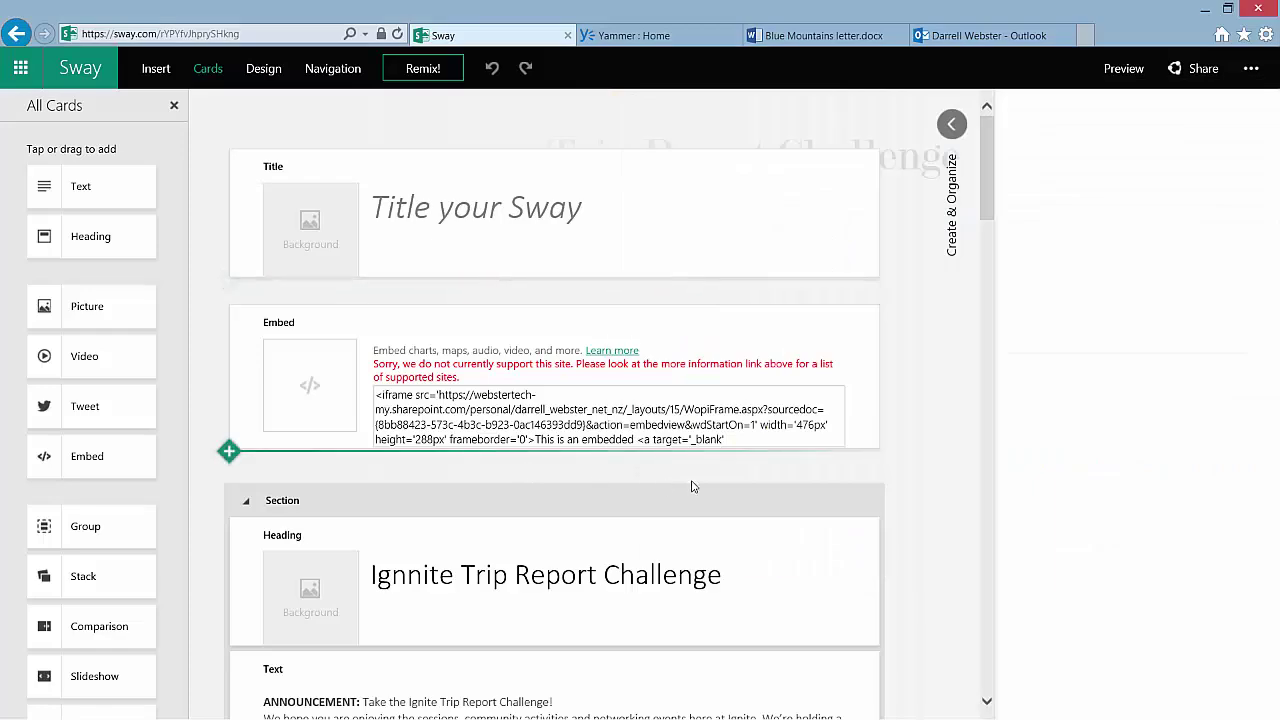
{"action": "scroll", "coordinate": [720, 480], "scroll_direction": "down", "scroll_amount": 5}
{"action": "scroll", "coordinate": [750, 474], "scroll_direction": "down", "scroll_amount": 1}
{"action": "scroll", "coordinate": [751, 481], "scroll_direction": "up", "scroll_amount": 3}
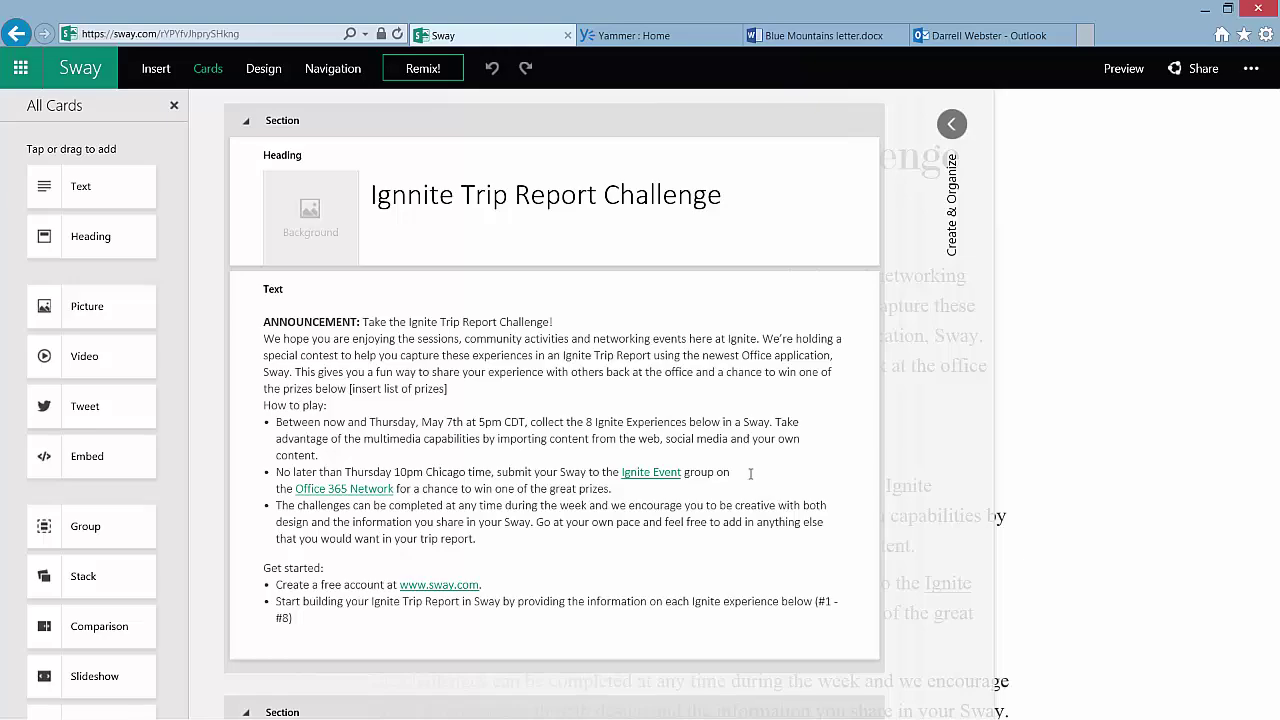
{"action": "scroll", "coordinate": [751, 481], "scroll_direction": "down", "scroll_amount": 9}
{"action": "scroll", "coordinate": [746, 462], "scroll_direction": "down", "scroll_amount": 5}
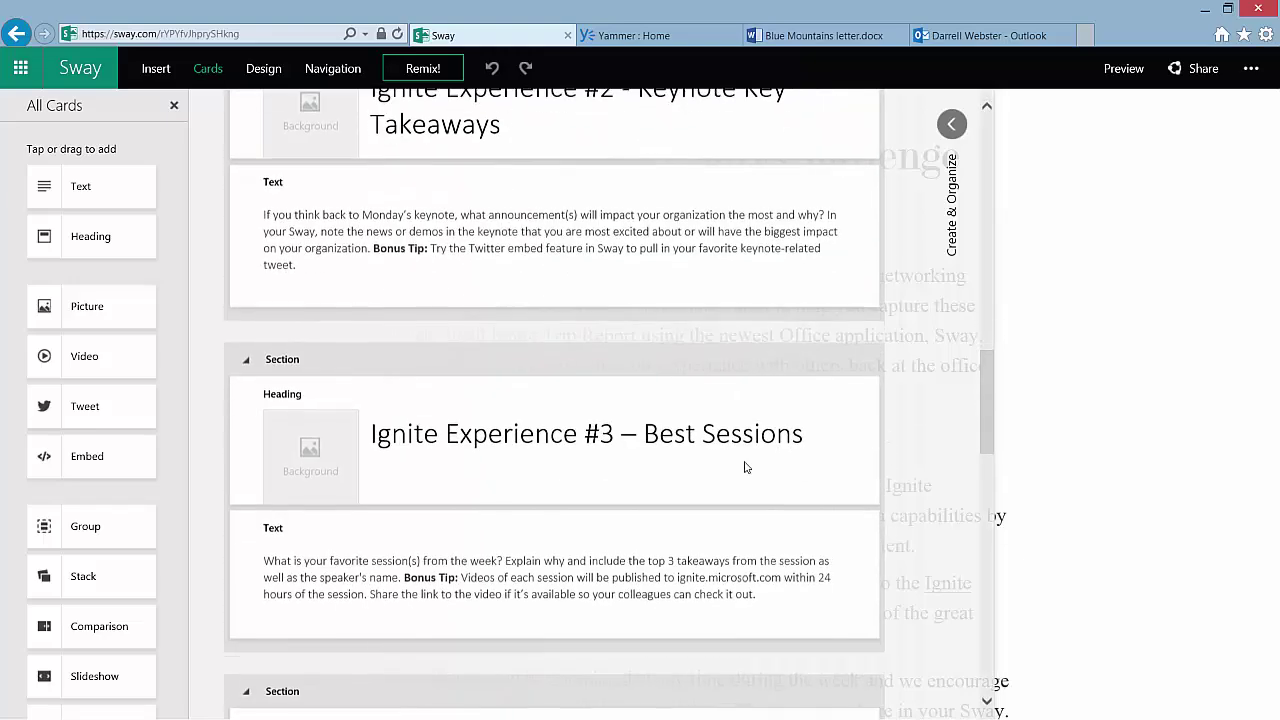
{"action": "scroll", "coordinate": [742, 462], "scroll_direction": "down", "scroll_amount": 2}
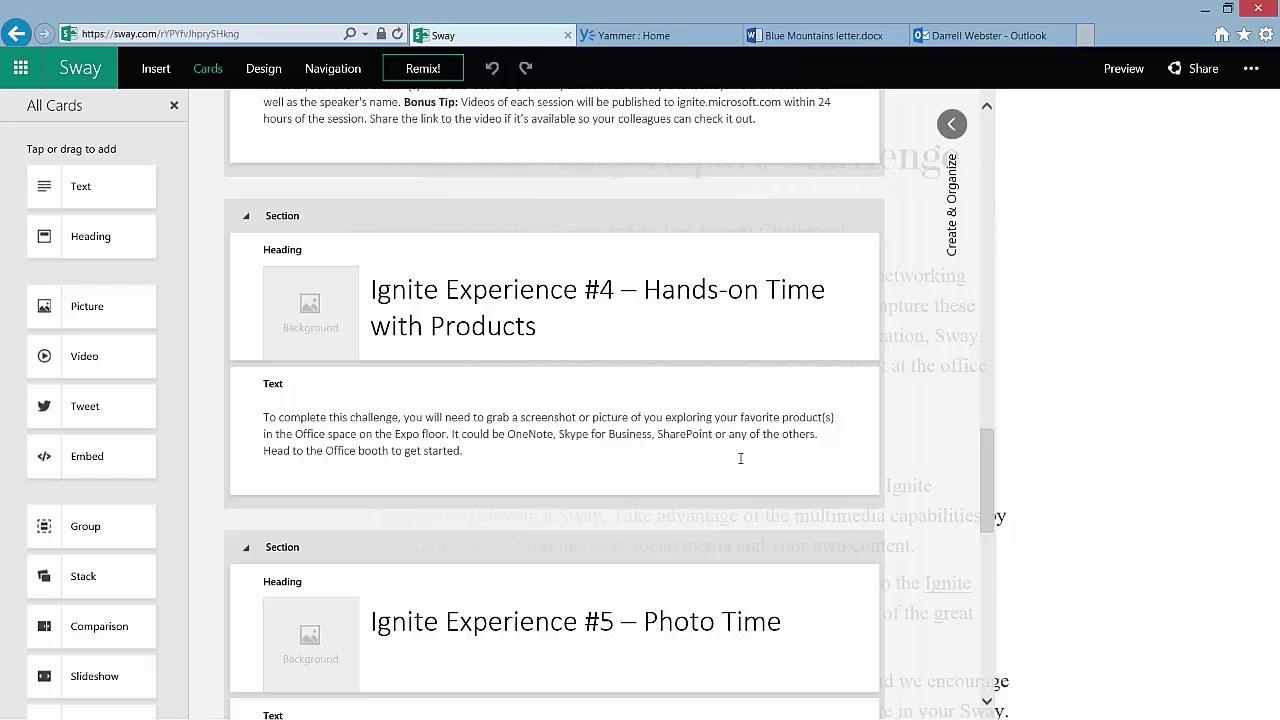
{"action": "scroll", "coordinate": [740, 458], "scroll_direction": "down", "scroll_amount": 1}
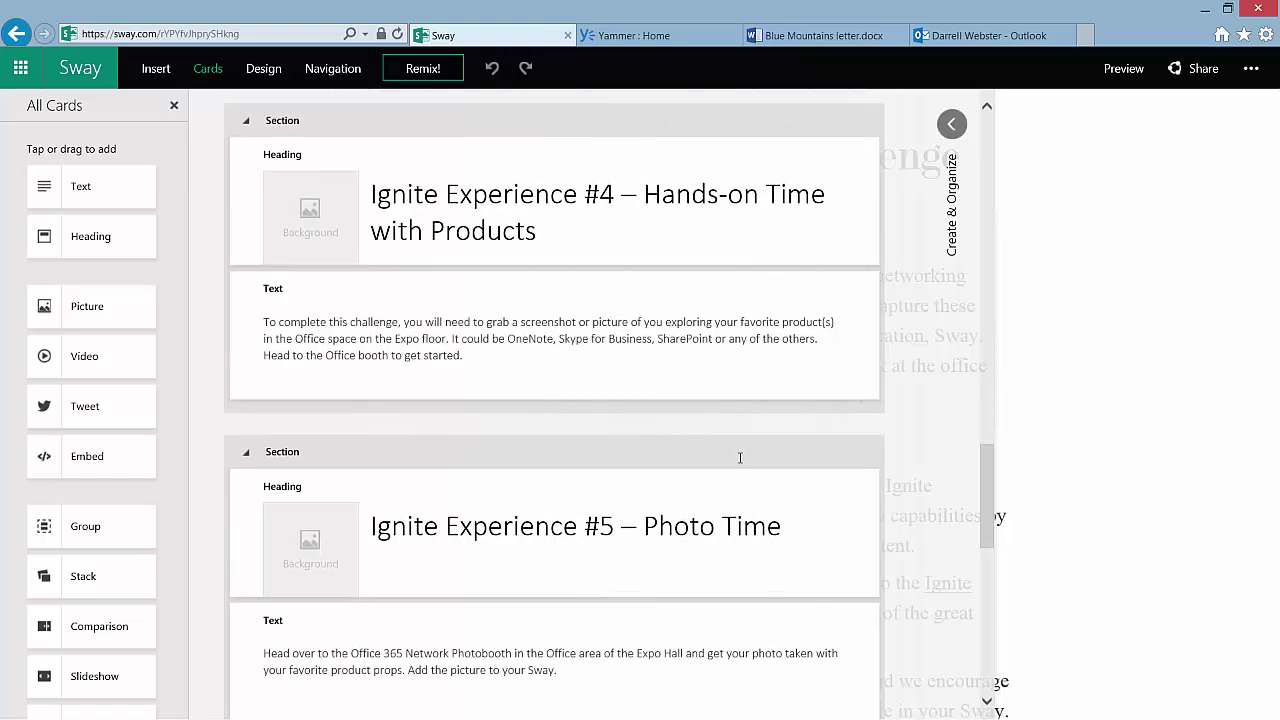
{"action": "scroll", "coordinate": [740, 458], "scroll_direction": "down", "scroll_amount": 4}
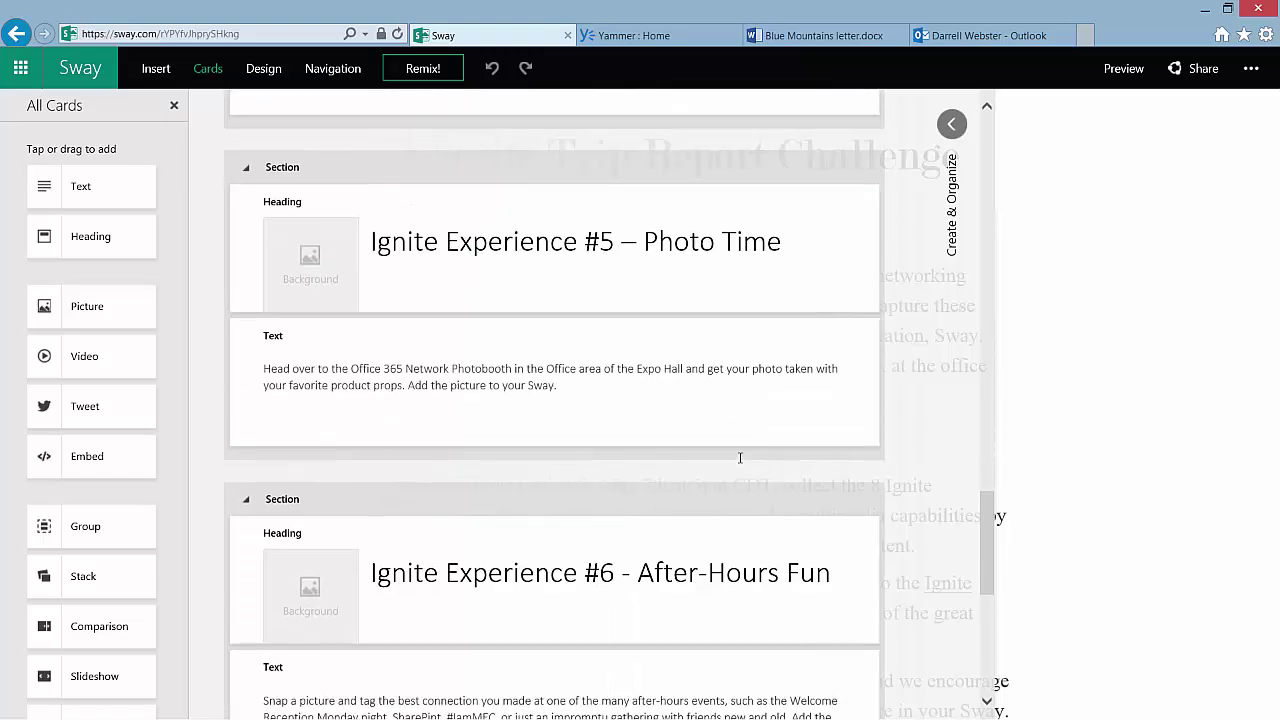
{"action": "scroll", "coordinate": [740, 462], "scroll_direction": "down", "scroll_amount": 3}
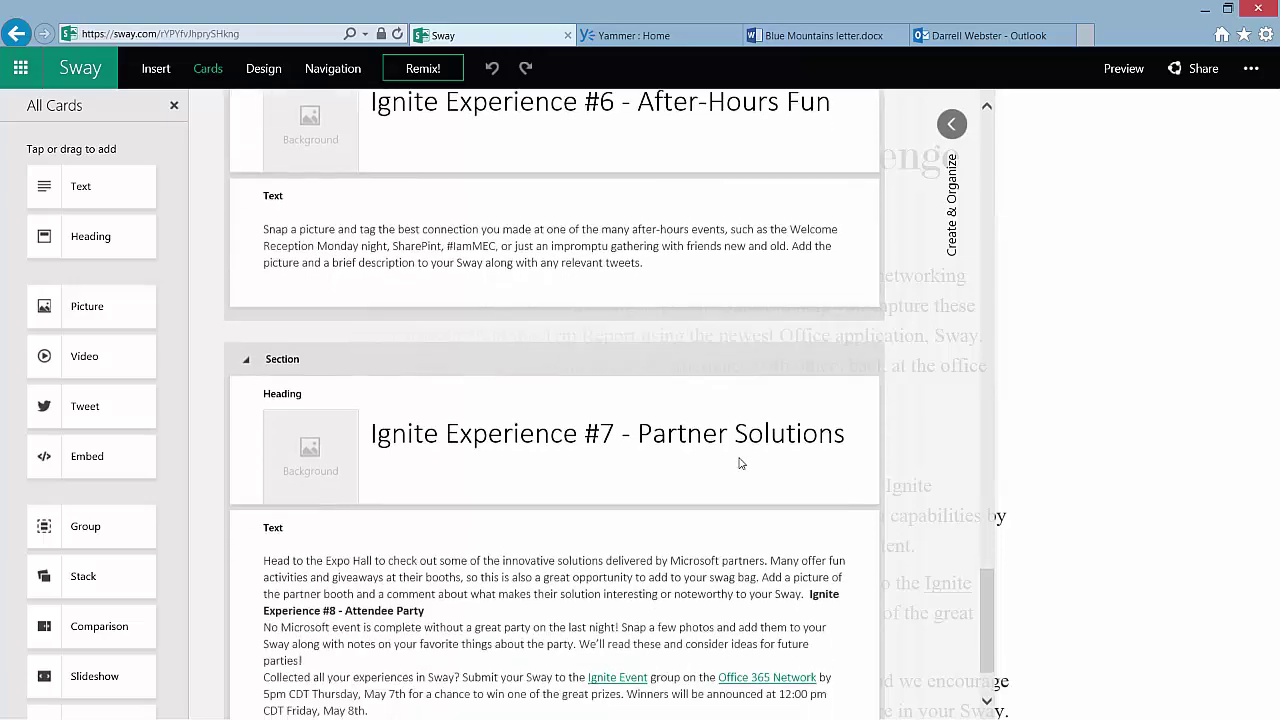
{"action": "scroll", "coordinate": [738, 460], "scroll_direction": "up", "scroll_amount": 15}
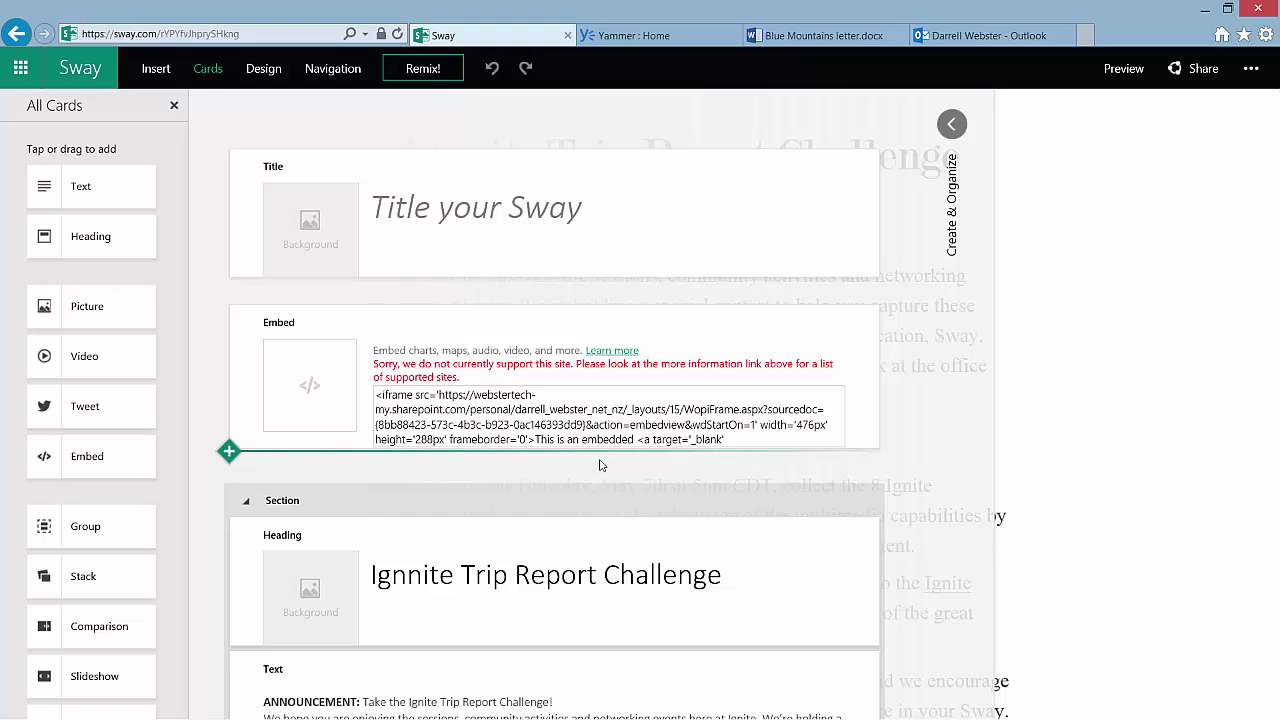
Drag Running-a-OneNote-Hackday.jpg below the embed card, preview the Sway, and return to editing
{"action": "key", "text": "alt+Tab"}
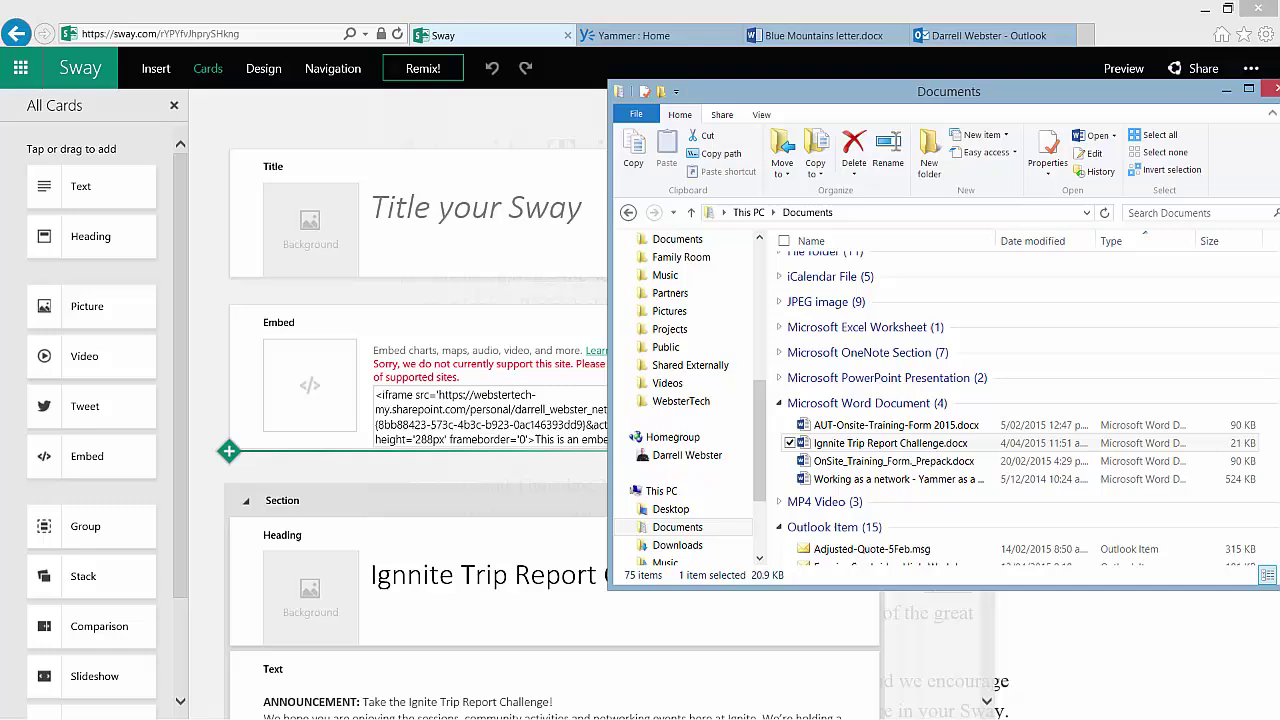
{"action": "left_click", "coordinate": [780, 303]}
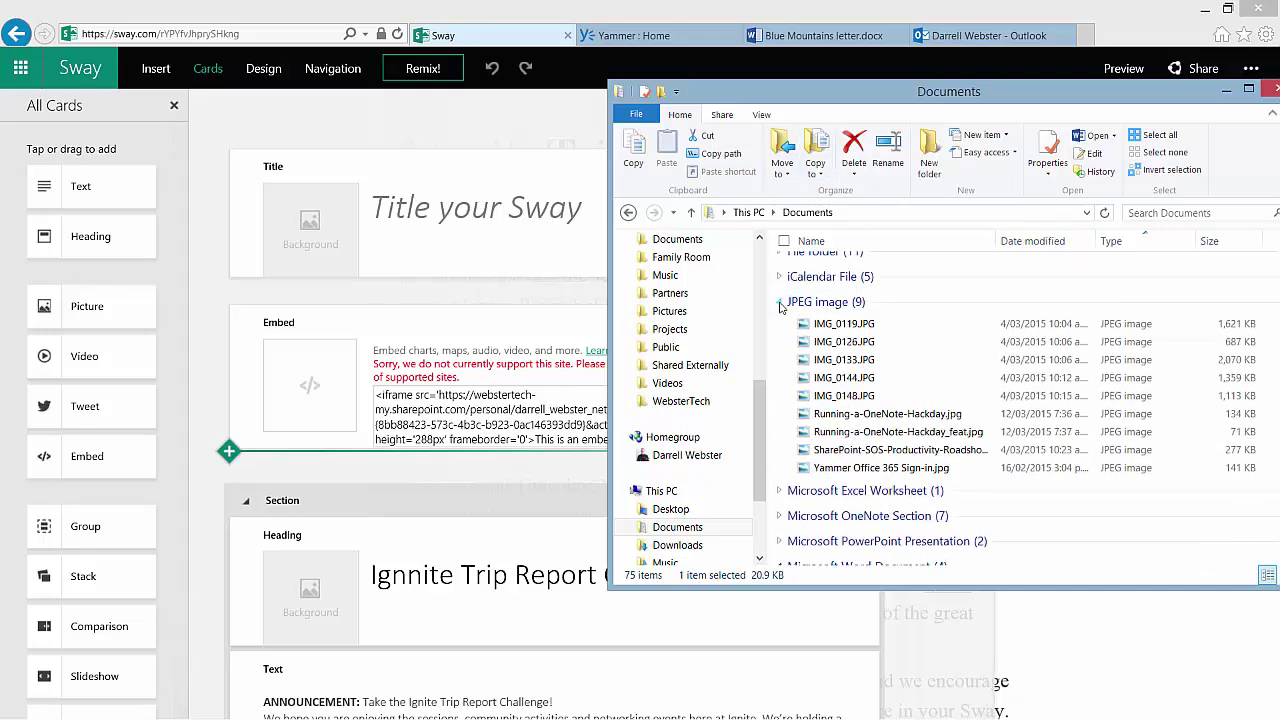
{"action": "left_click_drag", "start_coordinate": [806, 418], "coordinate": [514, 490]}
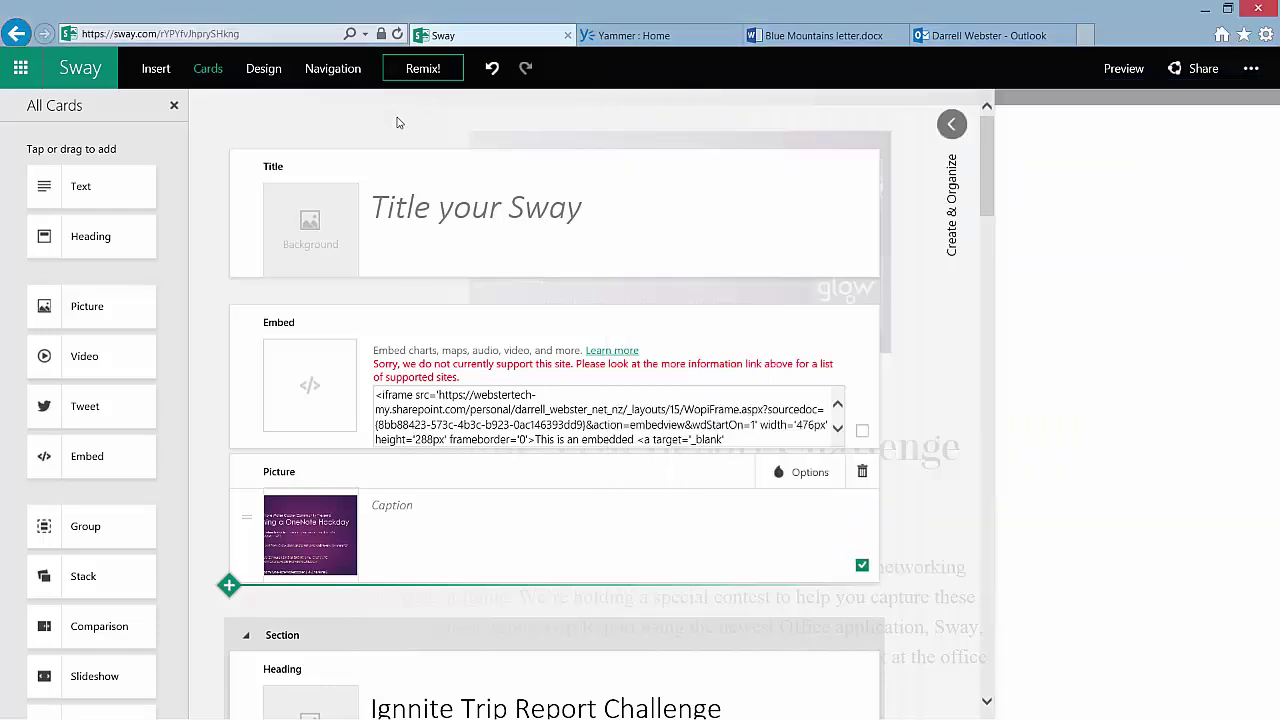
{"action": "left_click", "coordinate": [400, 120]}
{"action": "left_click", "coordinate": [1128, 302]}
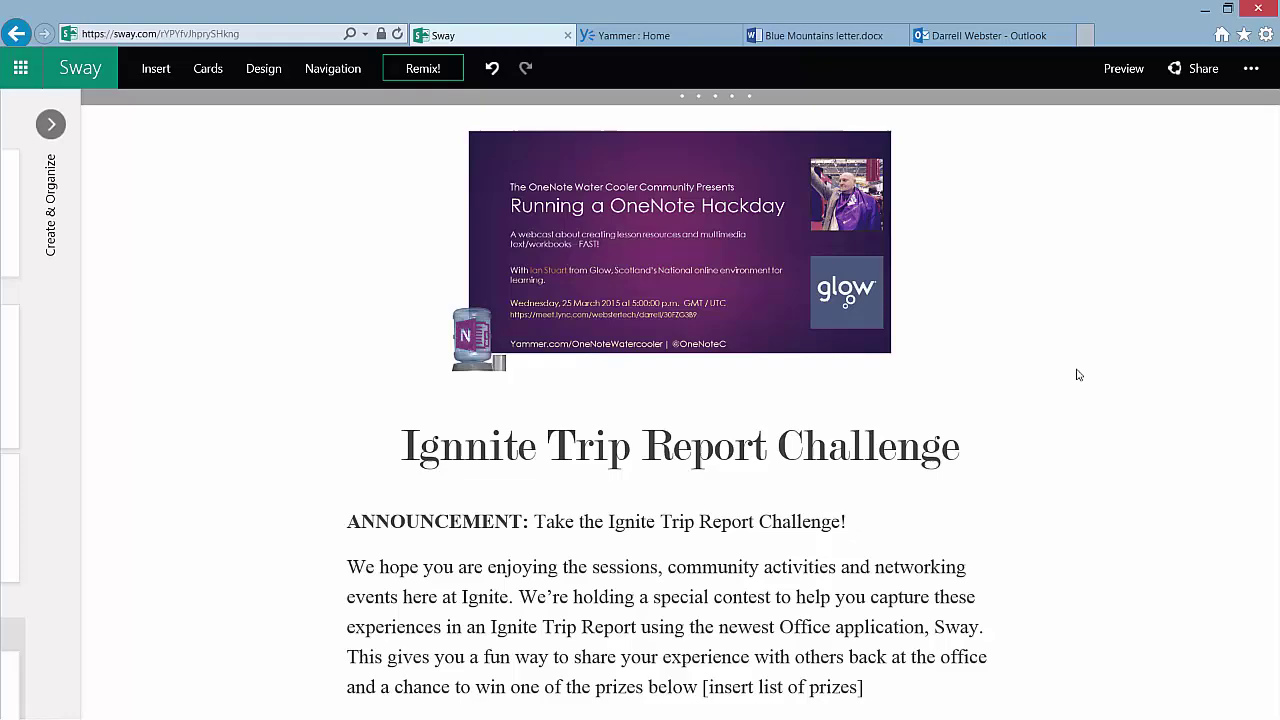
{"action": "left_click", "coordinate": [50, 123]}
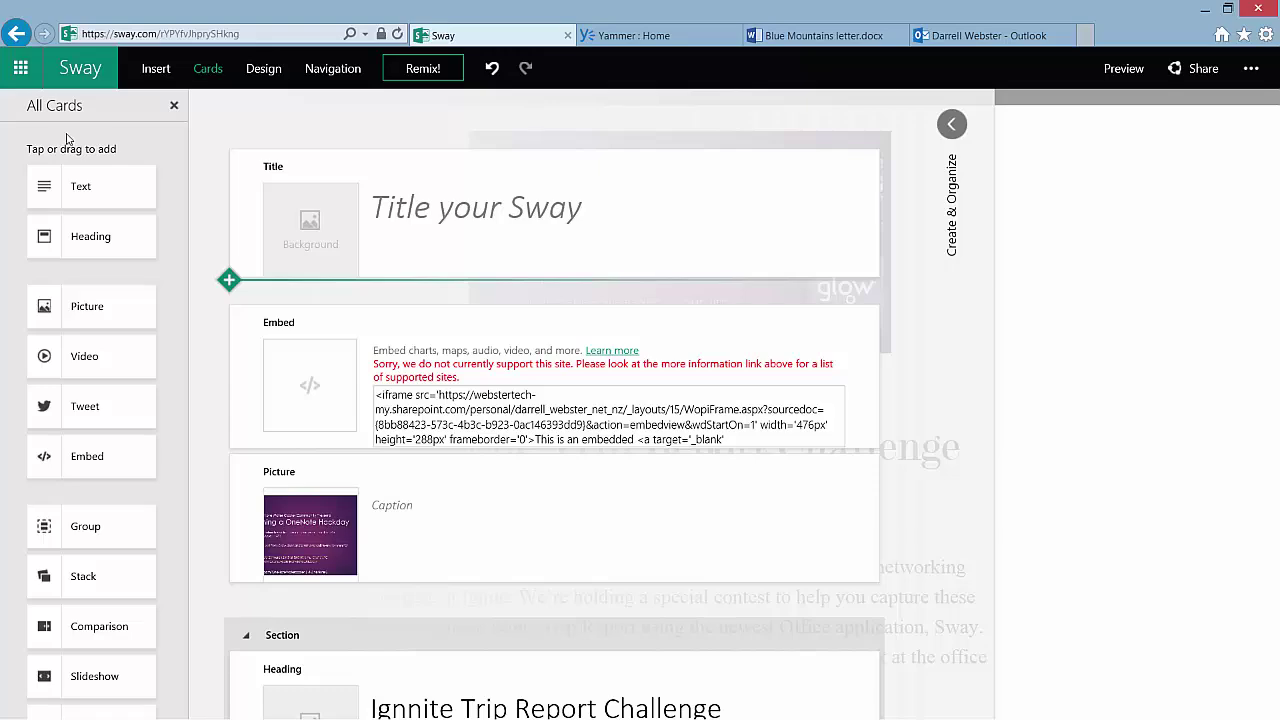
Show the Insert pane's suggested sources, cancelling an Upload attempt and closing the source list
{"action": "left_click", "coordinate": [156, 70]}
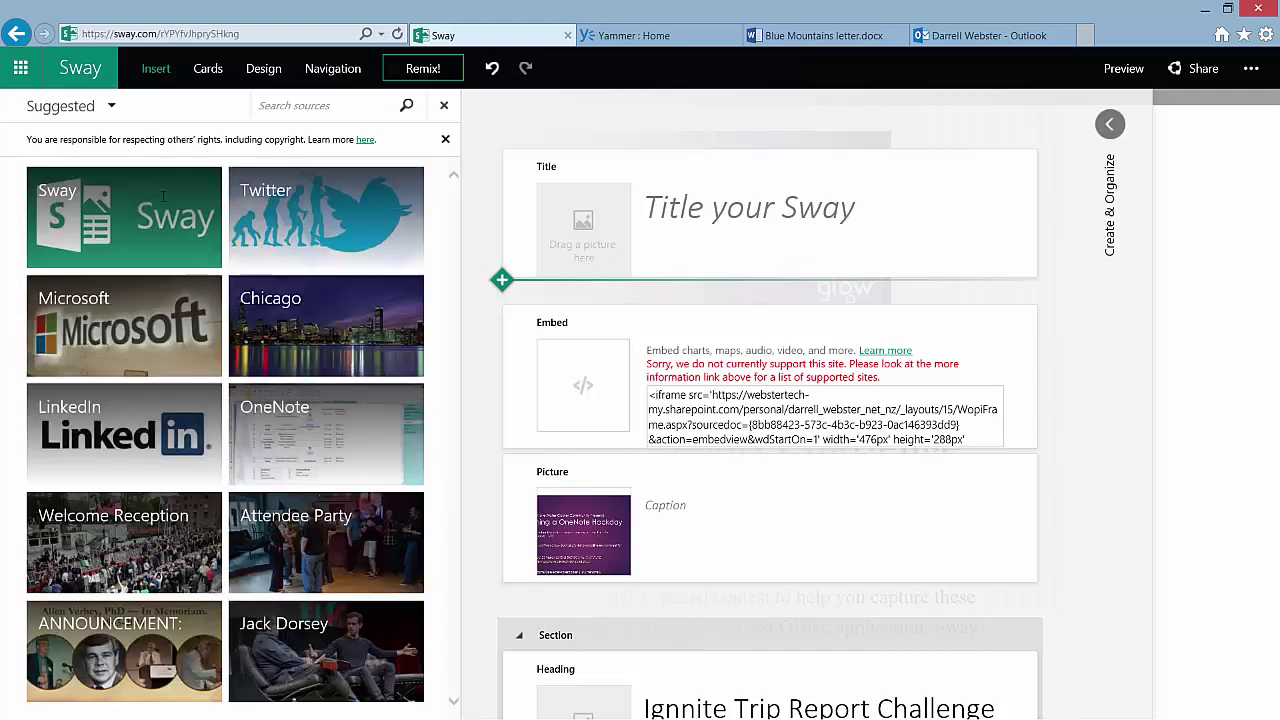
{"action": "left_click", "coordinate": [112, 106]}
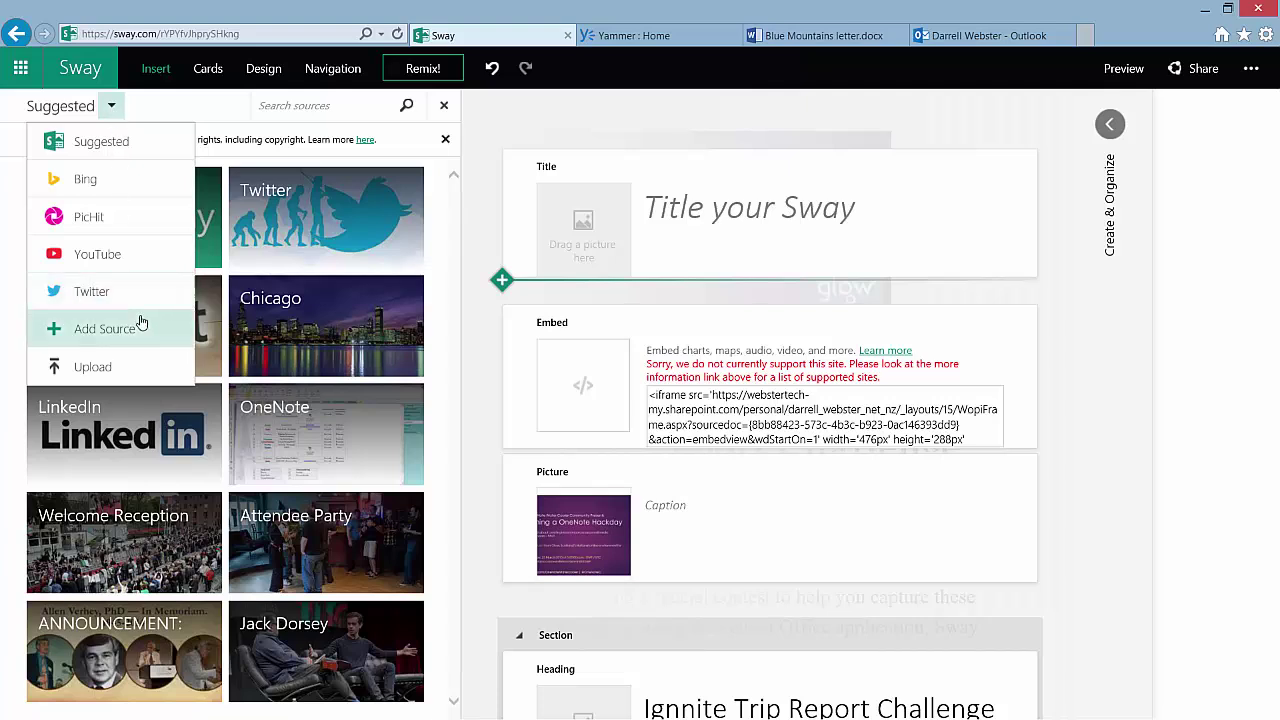
{"action": "left_click", "coordinate": [86, 368]}
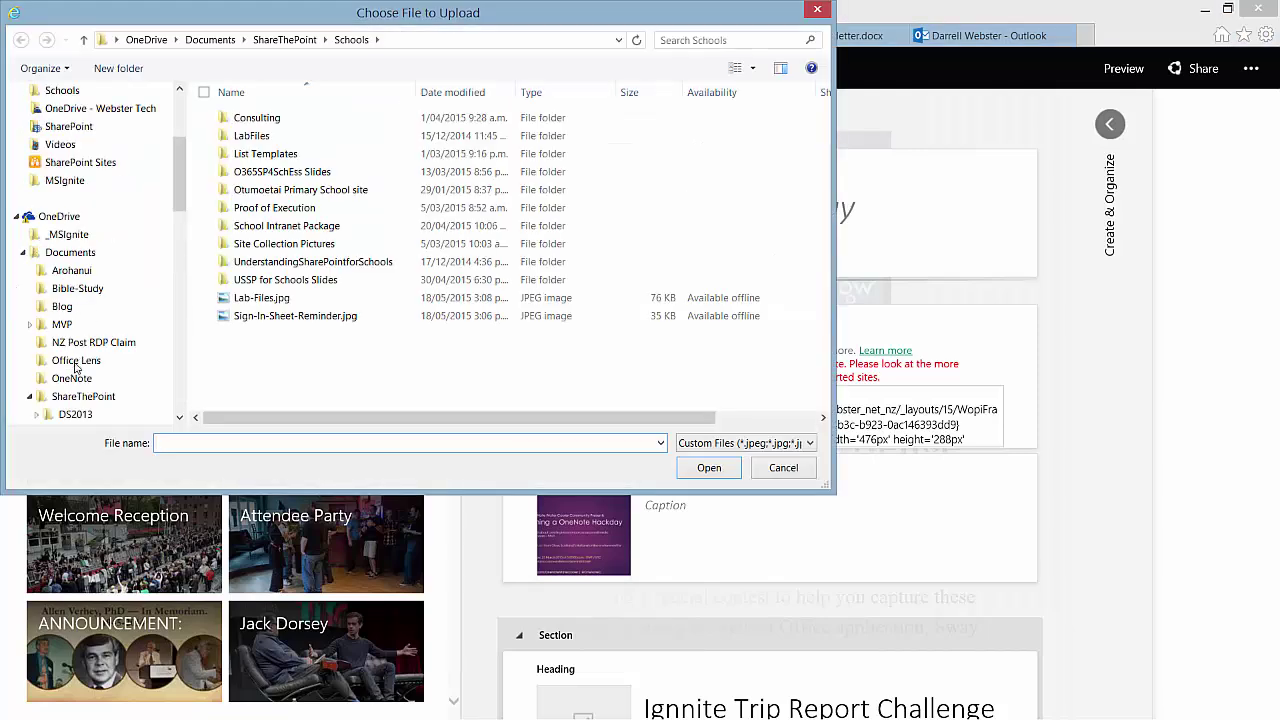
{"action": "left_click", "coordinate": [817, 9]}
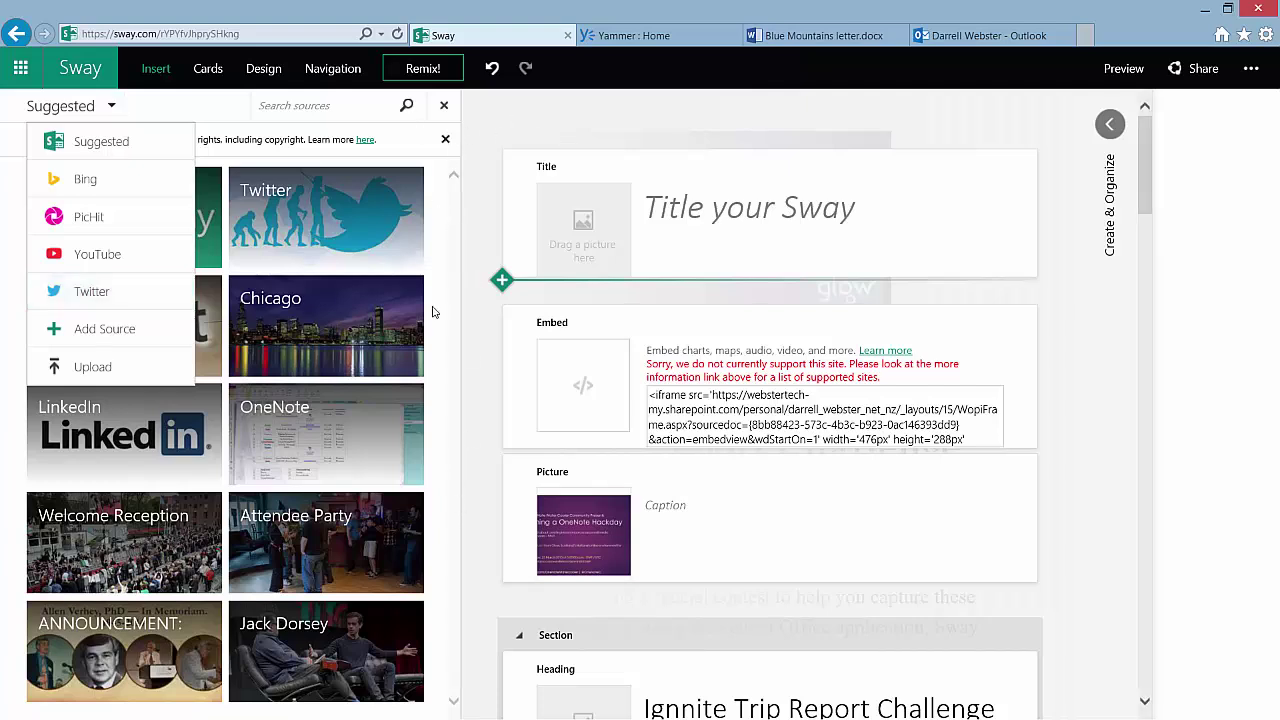
{"action": "left_click", "coordinate": [444, 218]}
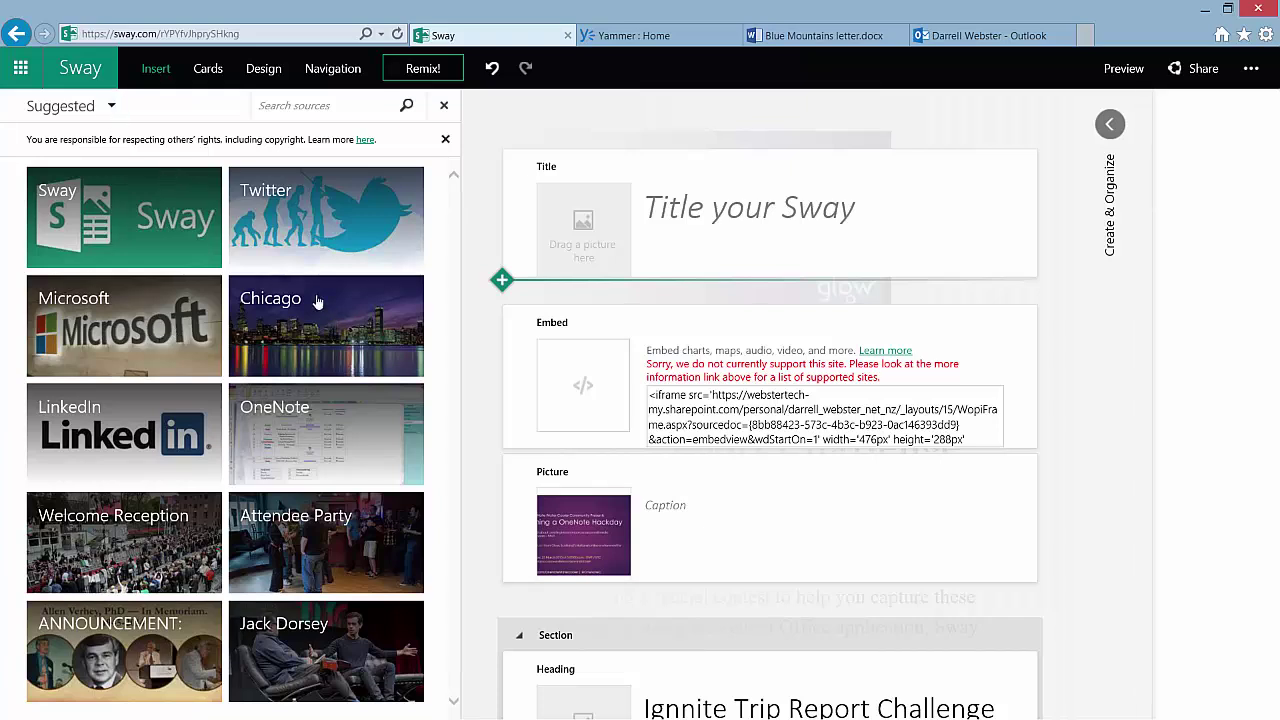
Browse the suggested content for the Sway topic, then switch to the Yammer Office 365 Network tab
{"action": "left_click", "coordinate": [90, 218]}
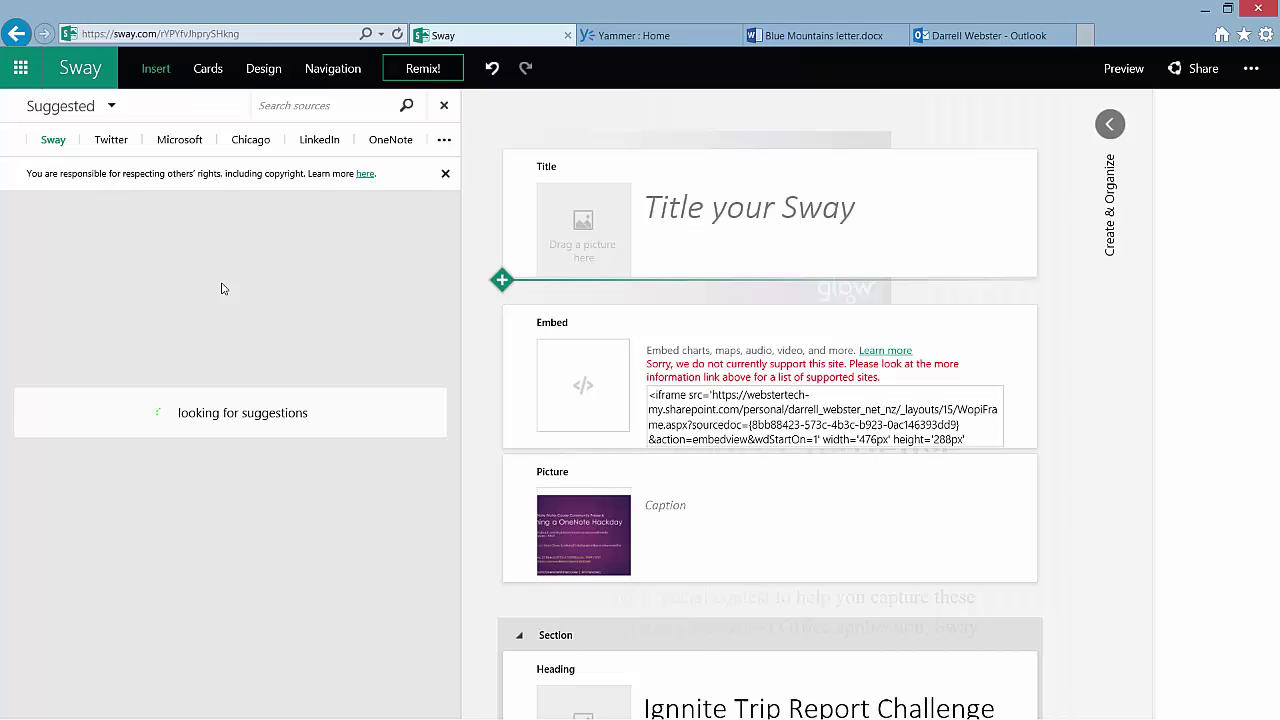
{"action": "scroll", "coordinate": [230, 288], "scroll_direction": "down", "scroll_amount": 3}
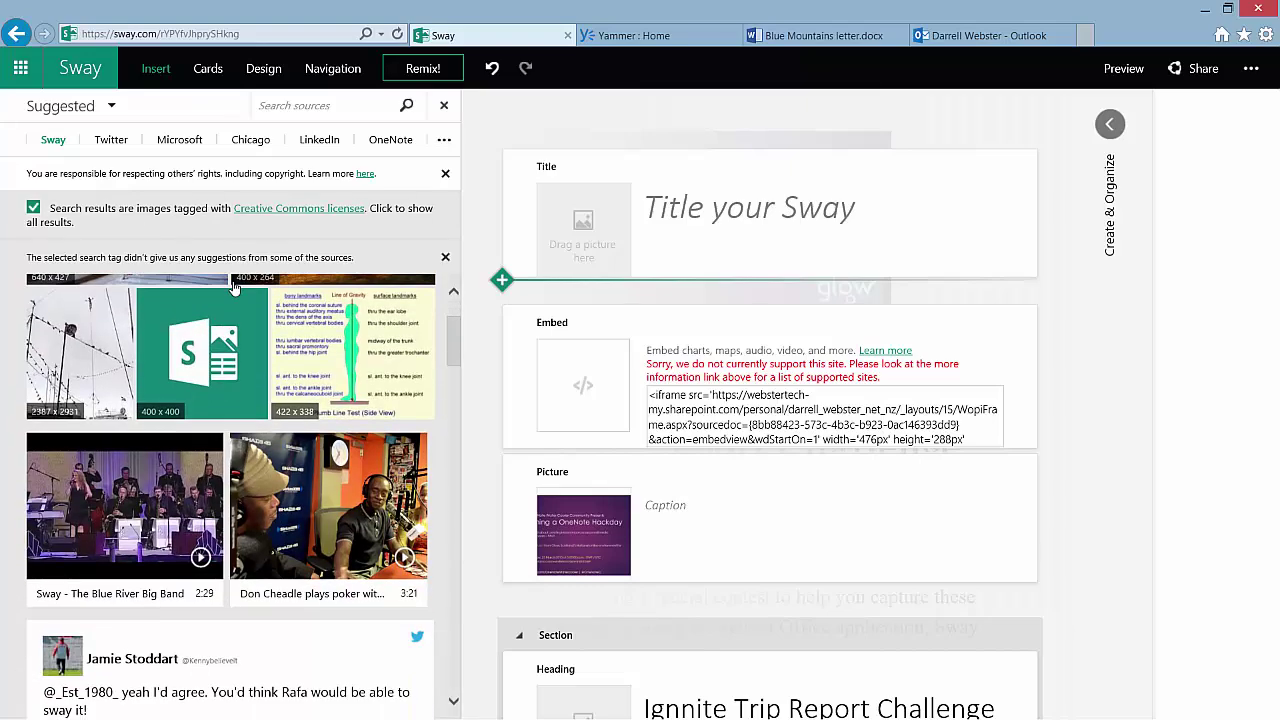
{"action": "scroll", "coordinate": [233, 288], "scroll_direction": "up", "scroll_amount": 3}
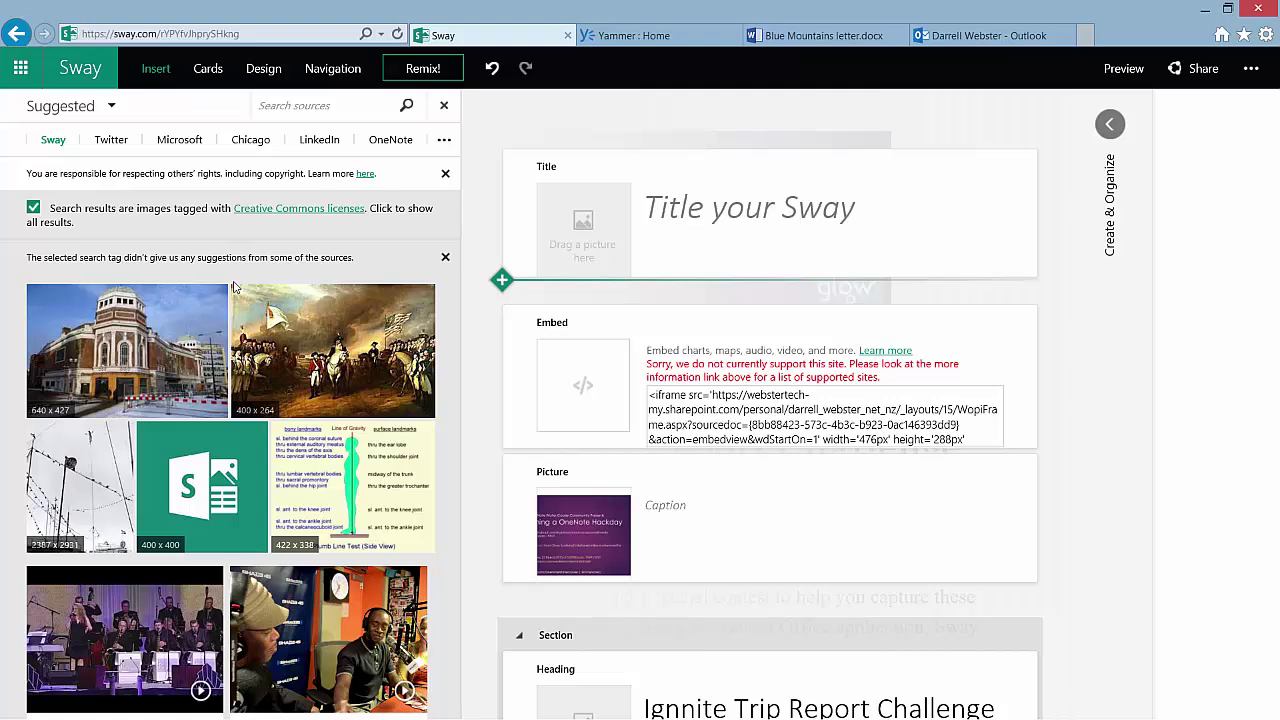
{"action": "key", "text": "ctrl+Tab"}
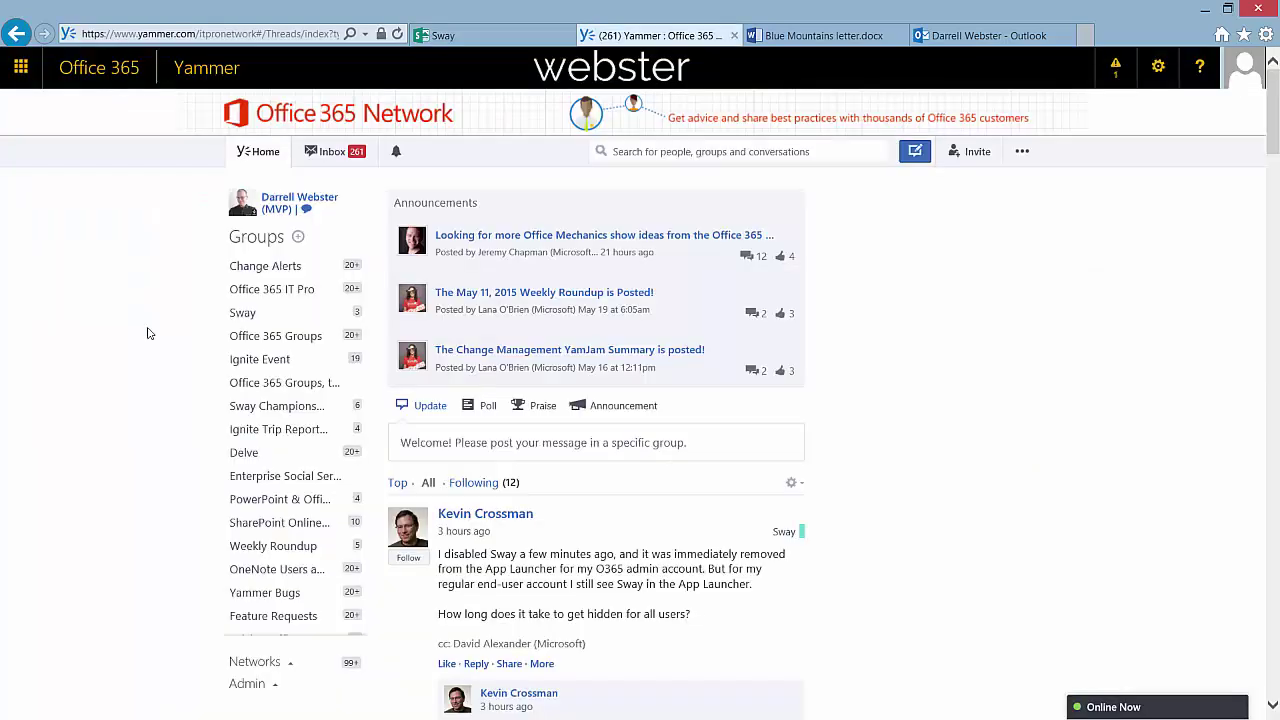
Enter aka.ms/office365network/ in the address bar with autocomplete
{"action": "left_click", "coordinate": [284, 37]}
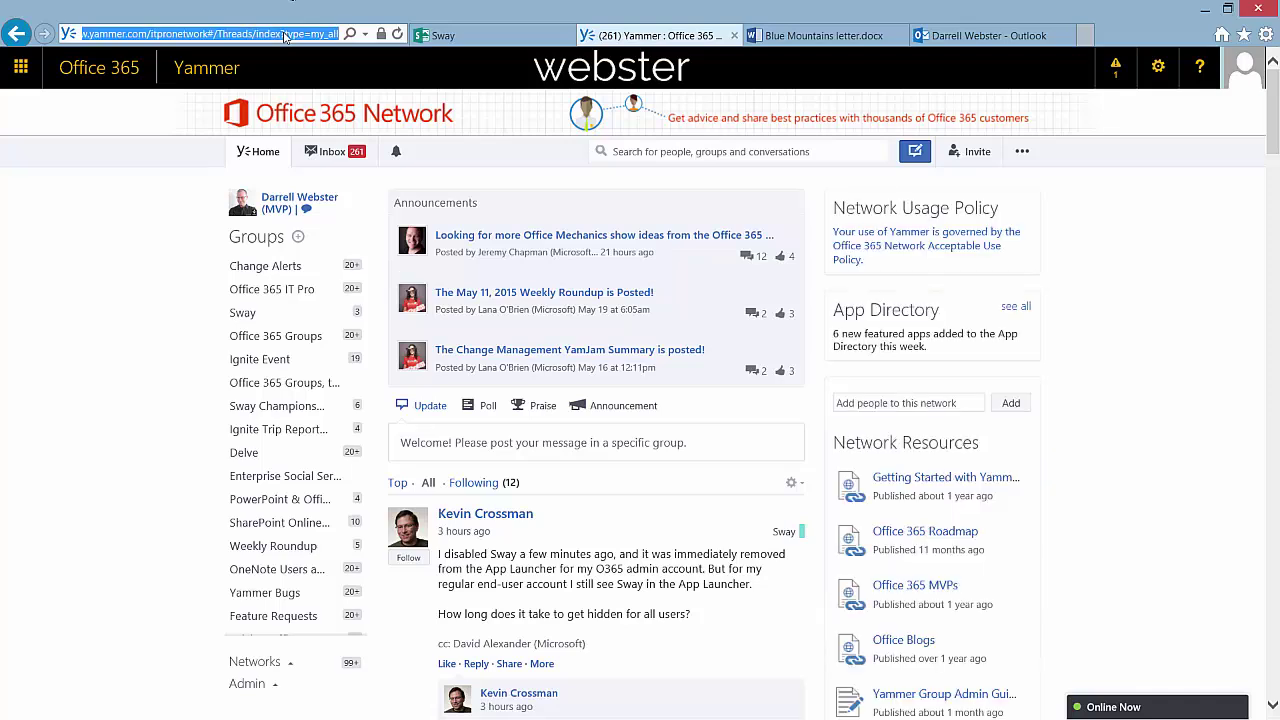
{"action": "type", "text": "aka"}
{"action": "key", "text": "End"}
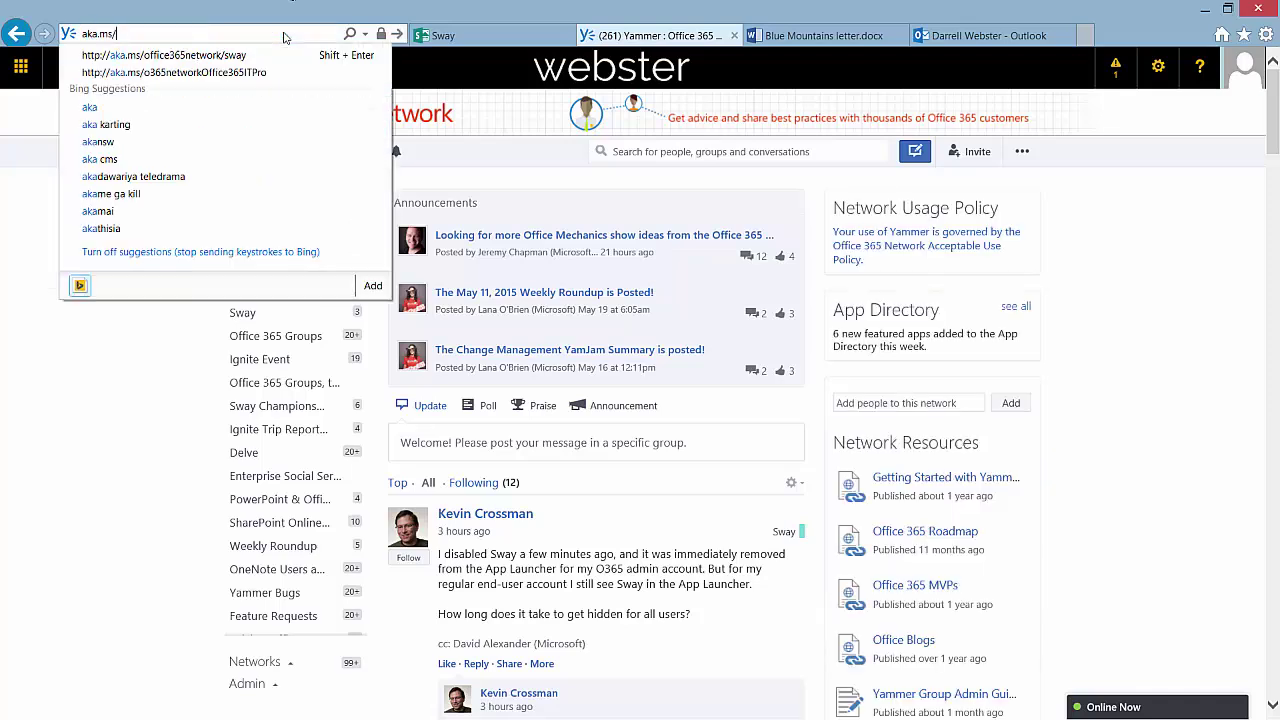
{"action": "type", "text": "office365network/"}
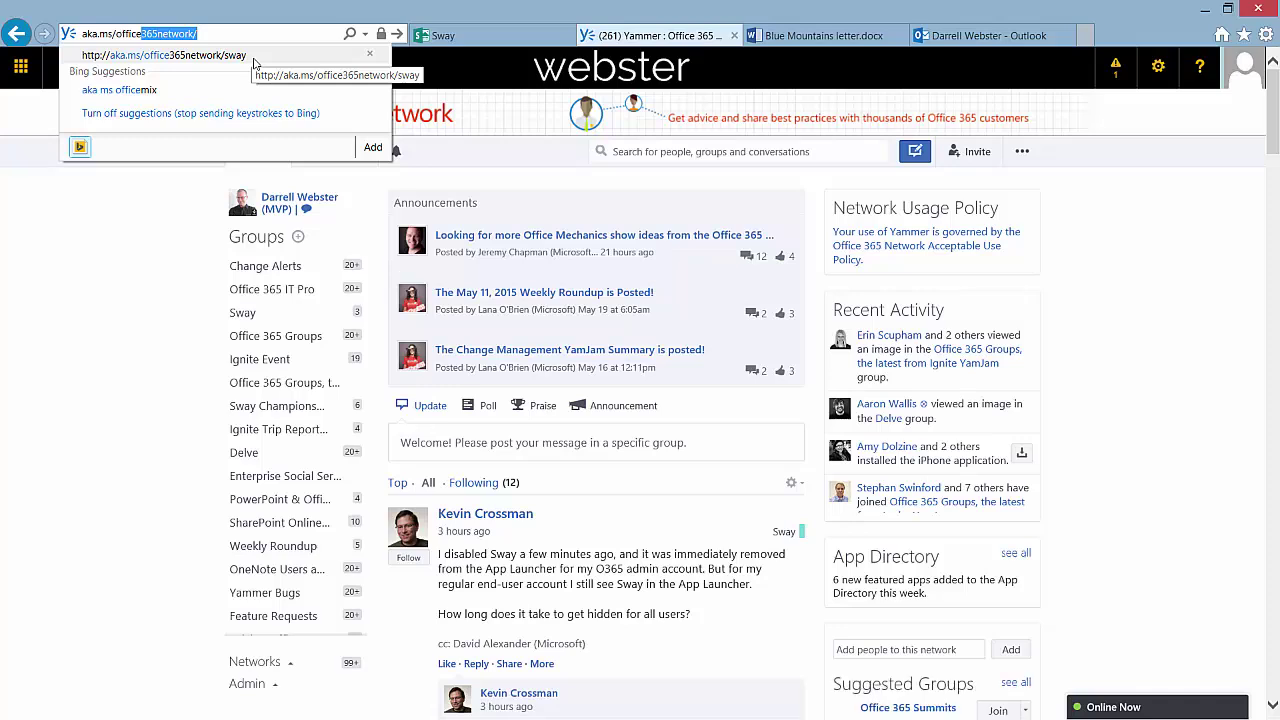
{"action": "key", "text": "End"}
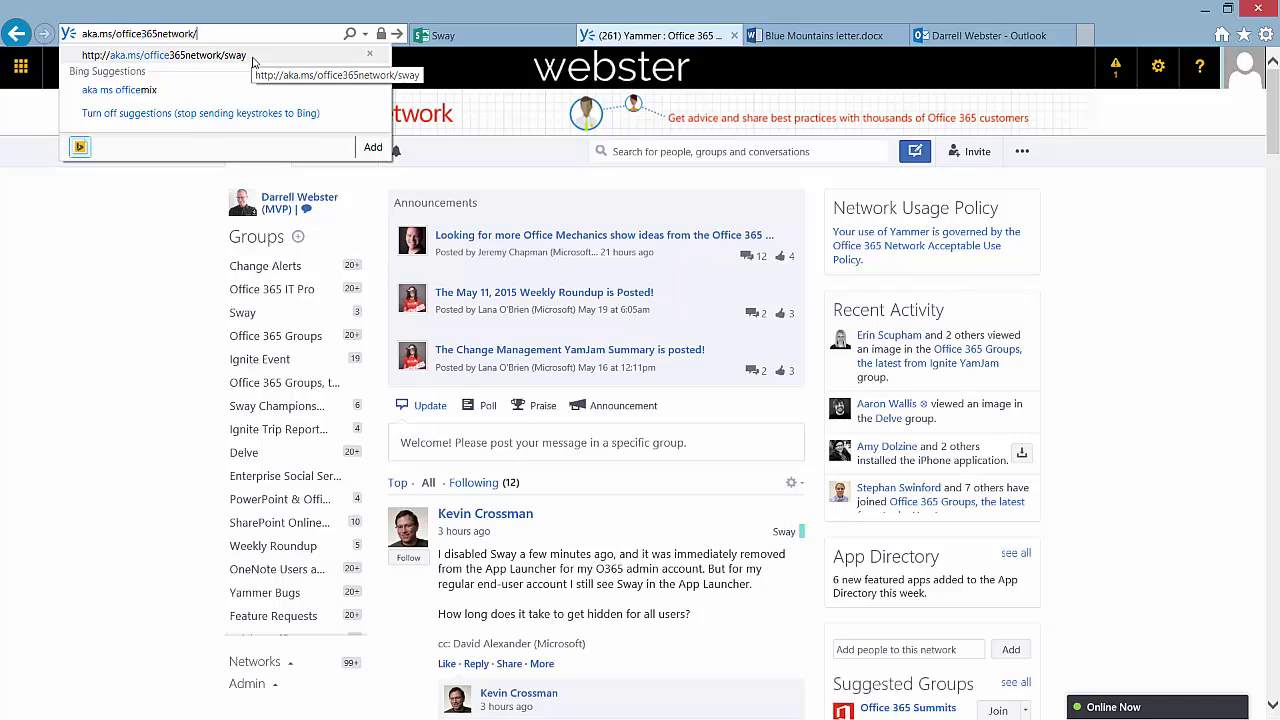